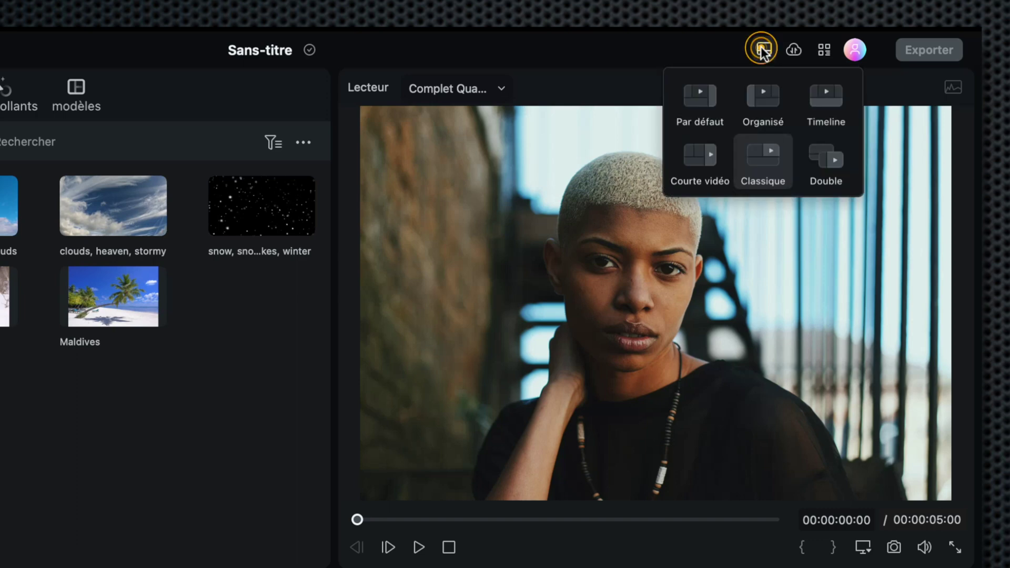
Switch to the Classique workspace layout and place the Portrait femme image at the start of video track 1.
left_click(763, 156)
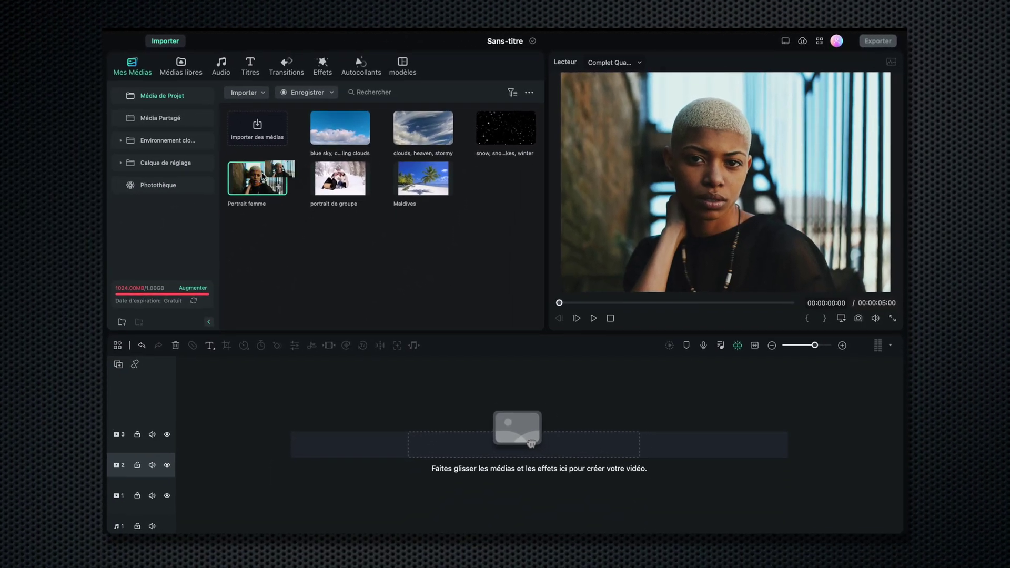
left_click_drag(259, 178, 209, 499)
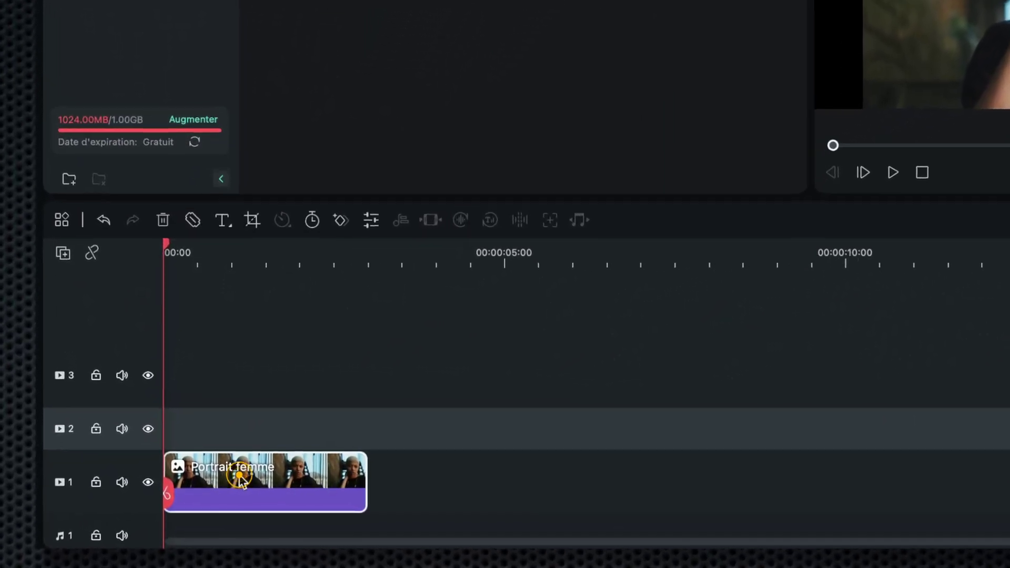
Crop the Portrait femme clip to fill the frame with Recadrer pour Correspondre.
right_click(220, 489)
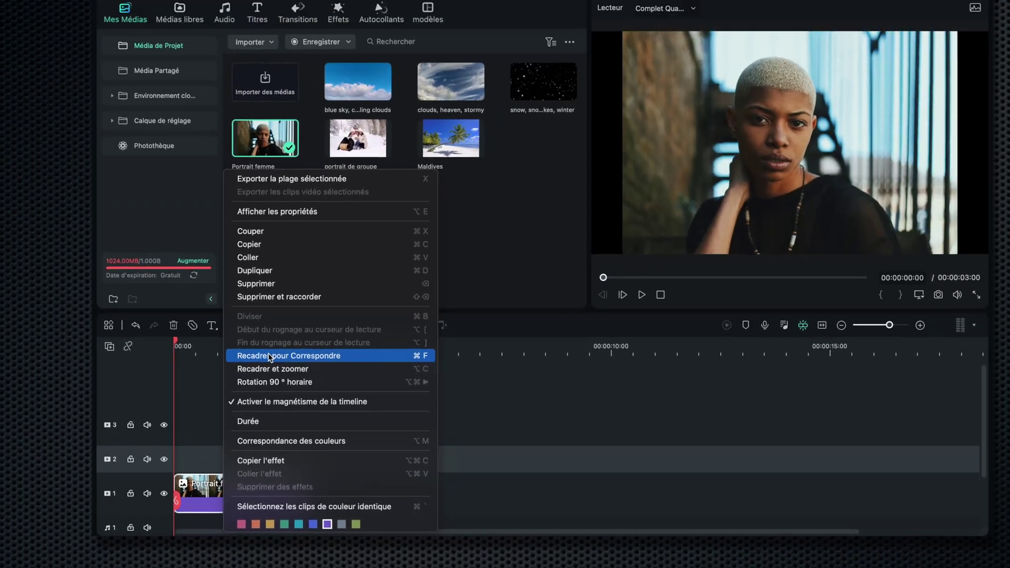
left_click(314, 260)
Copy the Portrait femme clip and paste the copy onto video track 2.
left_click(221, 492)
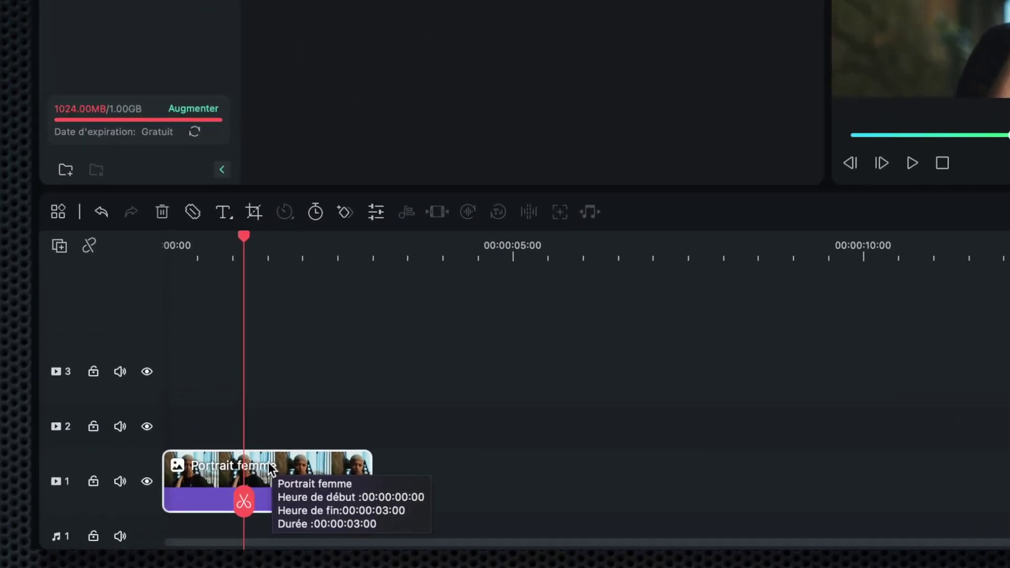
right_click(270, 468)
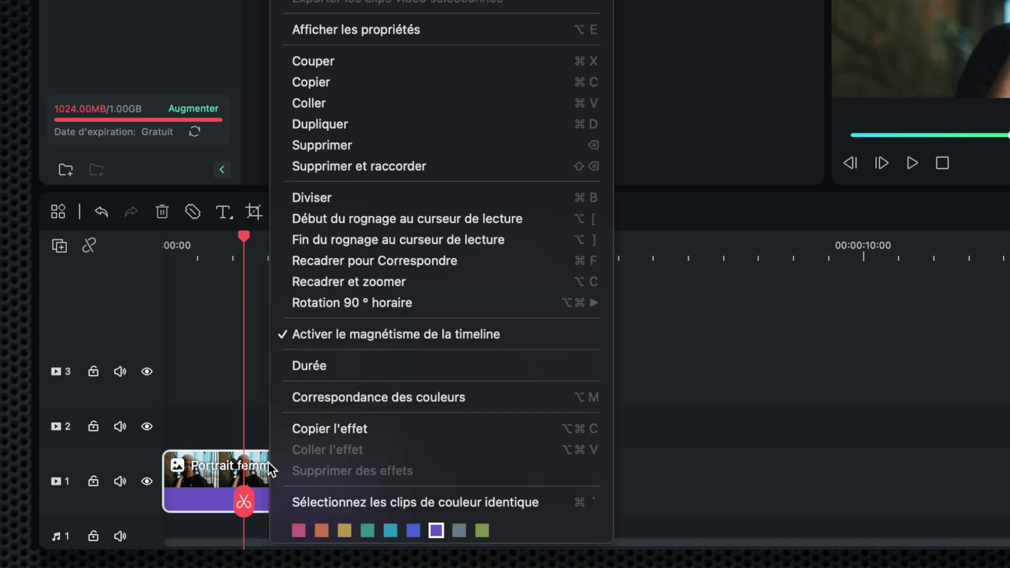
left_click(343, 81)
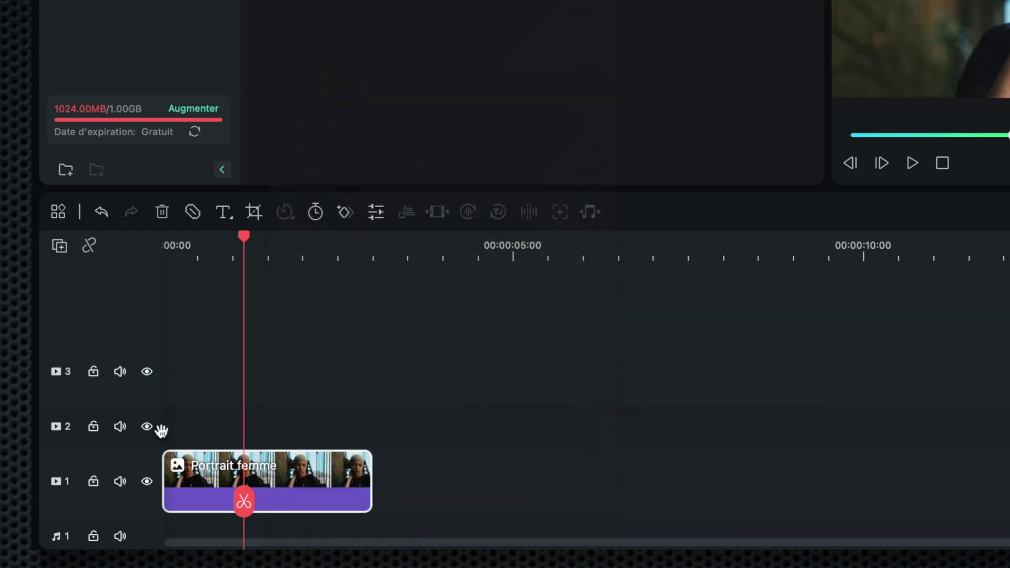
left_click(134, 437)
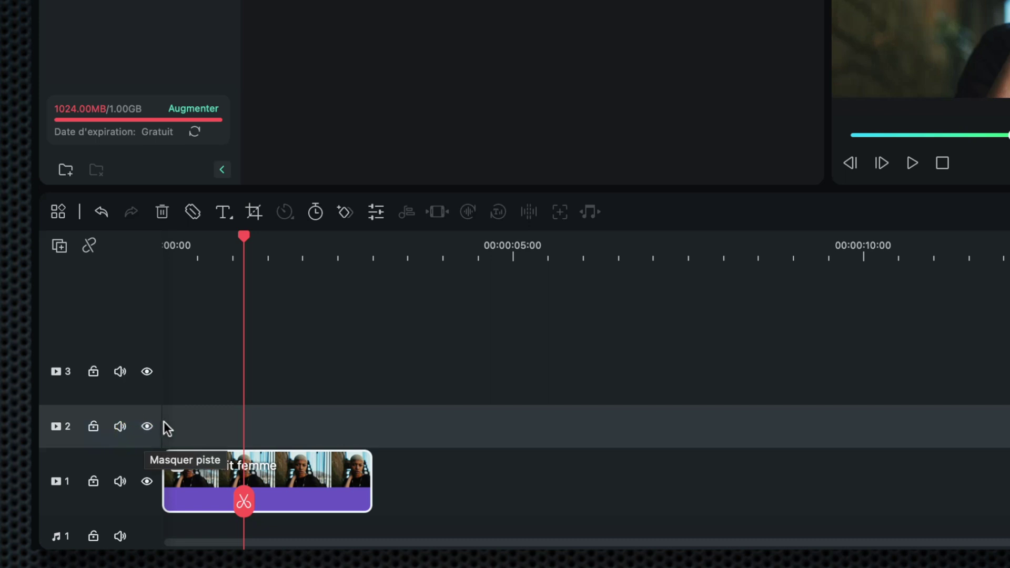
right_click(176, 415)
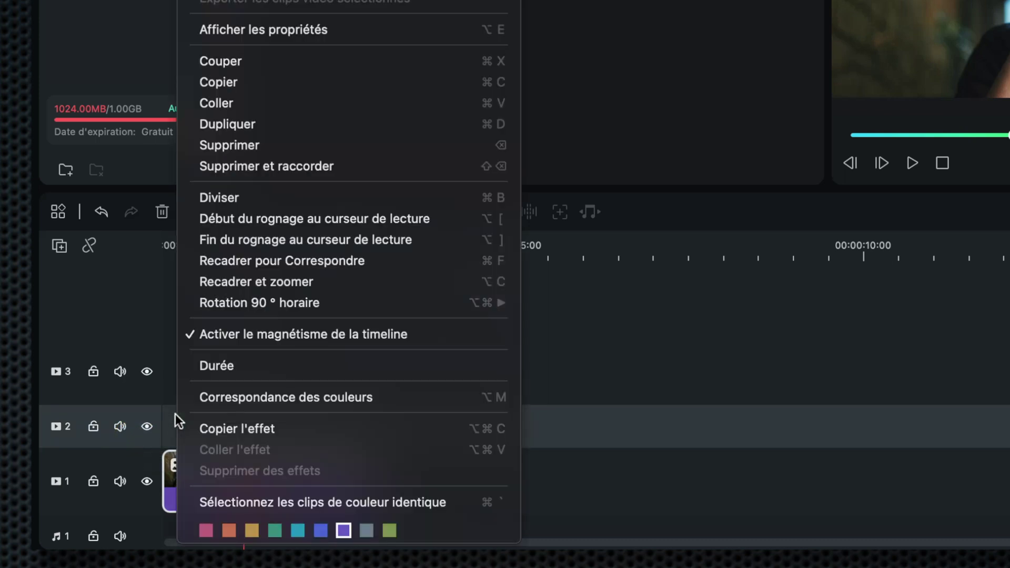
left_click(309, 100)
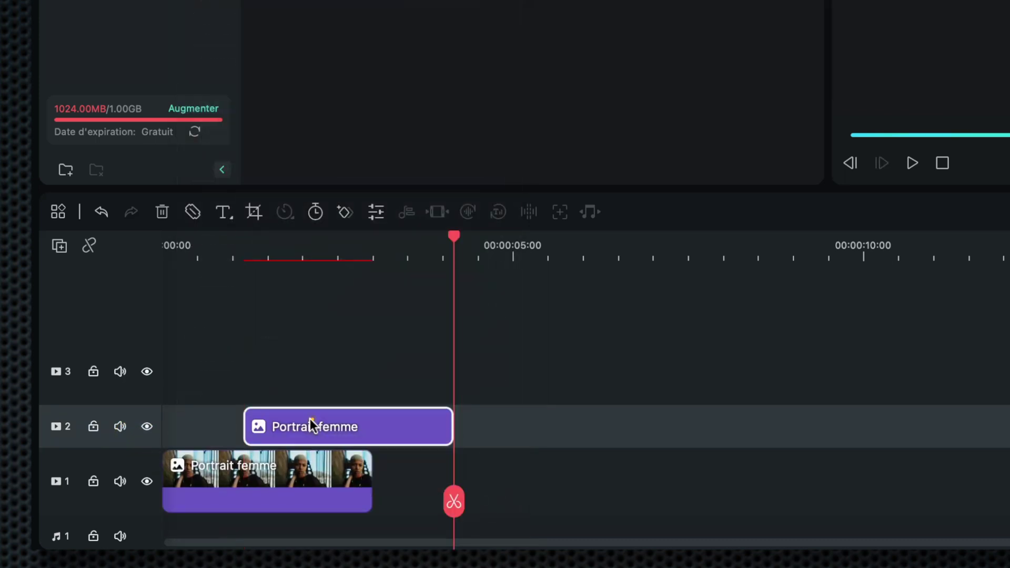
Align the copied clip on track 2 with the timeline start and place the playhead at 00:00:01:00.
left_click_drag(311, 420, 227, 415)
left_click(165, 234)
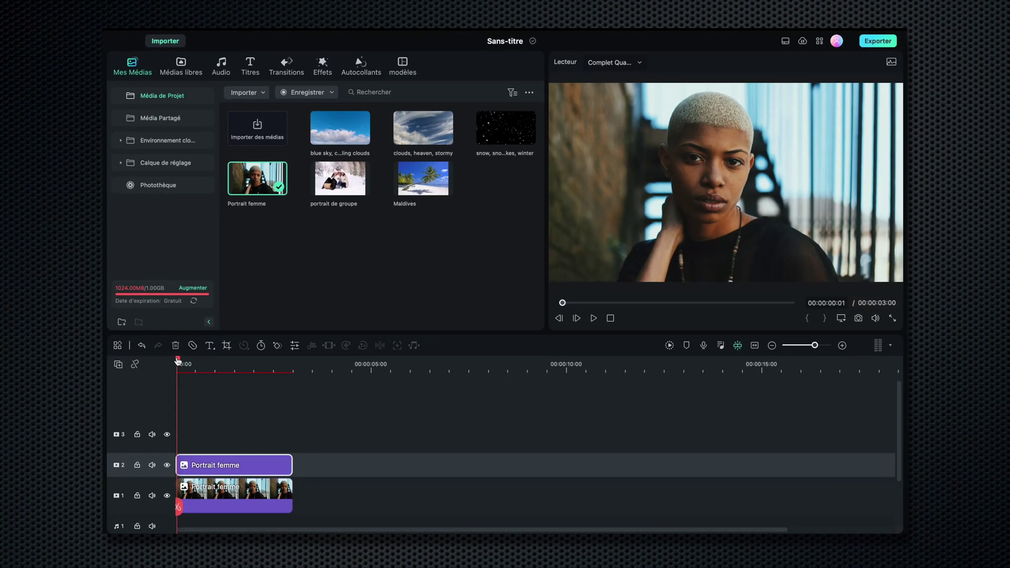
left_click_drag(175, 319, 190, 319)
left_click_drag(190, 362, 214, 362)
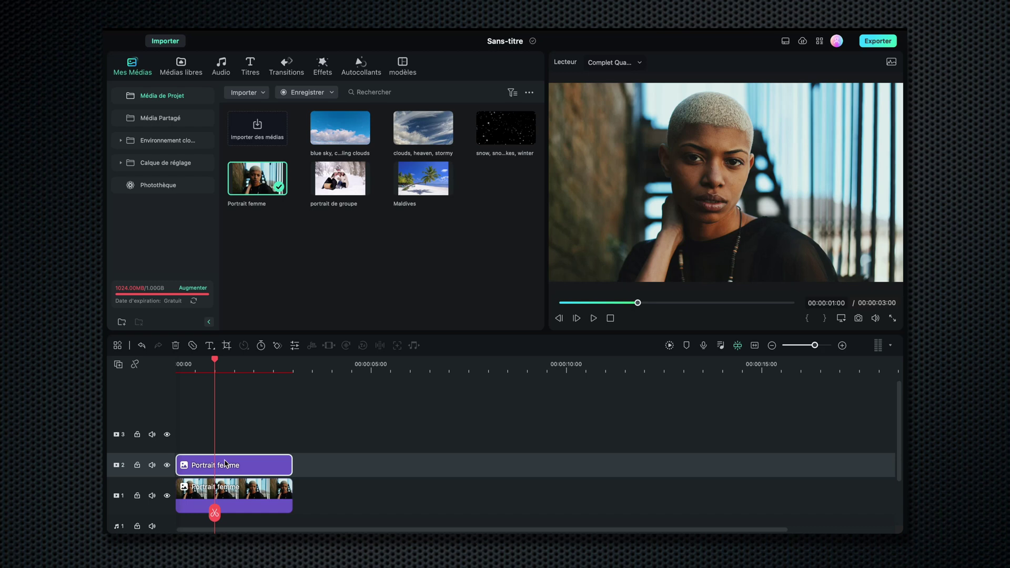
Enable Découpe intelligente for the Portrait femme clip on track 2 and open its cutout editor.
mouse_move(225, 465)
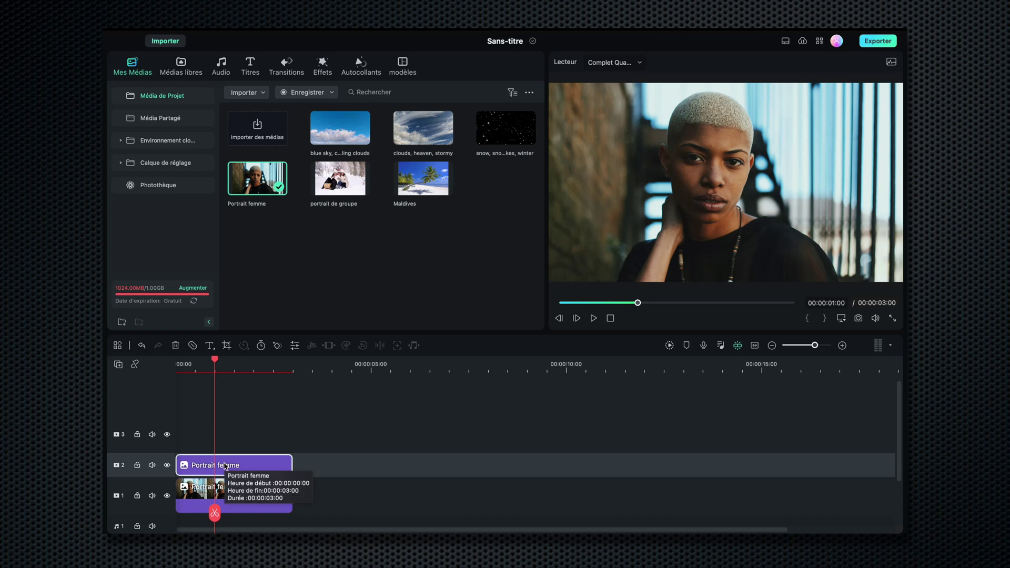
double_click(225, 465)
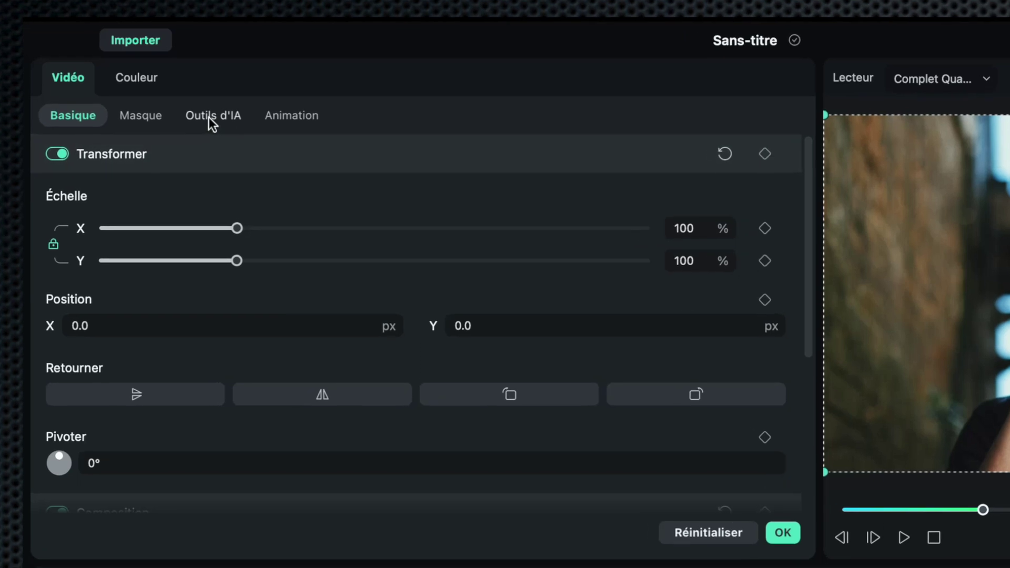
left_click(209, 117)
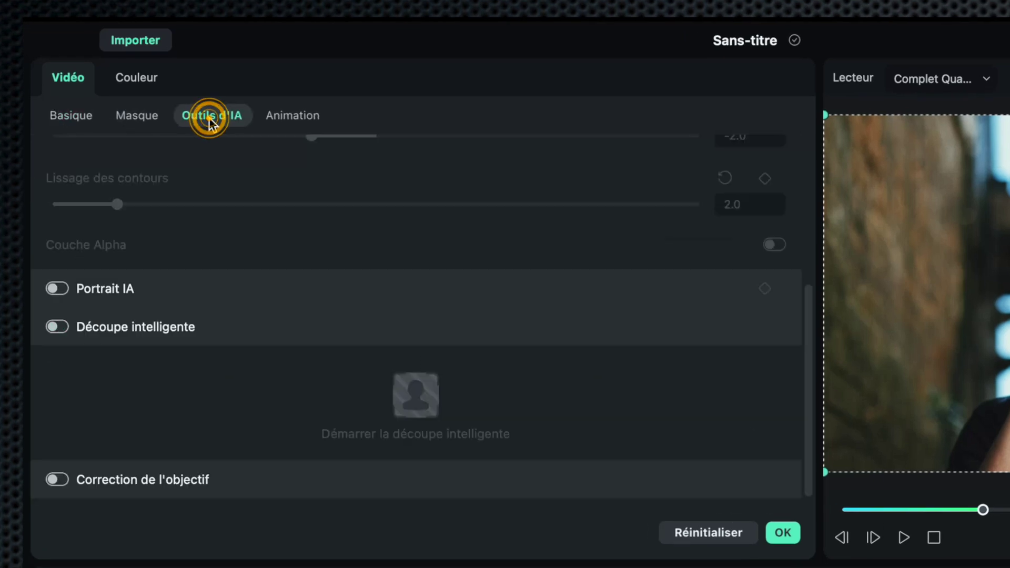
left_click(58, 328)
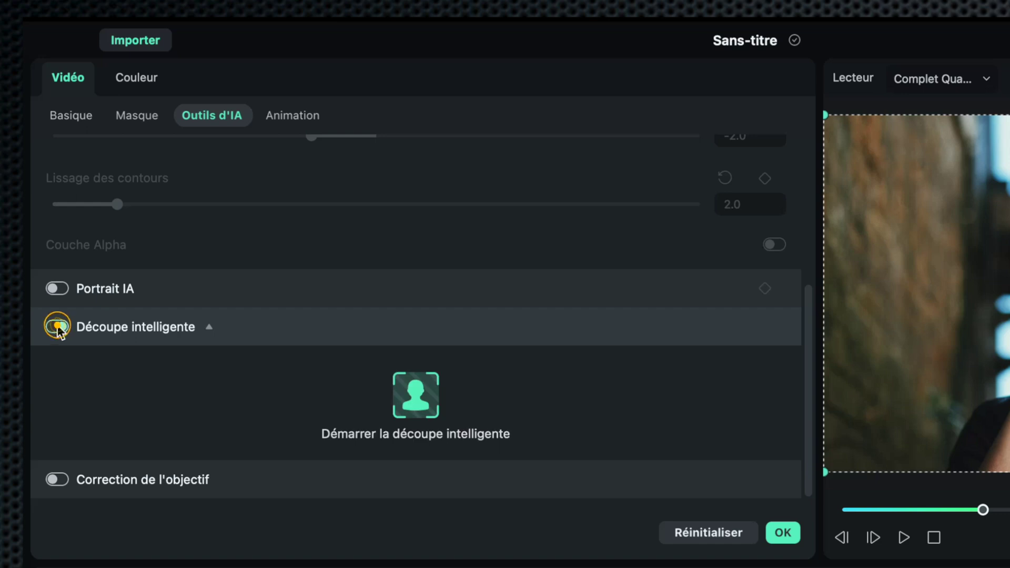
left_click(412, 388)
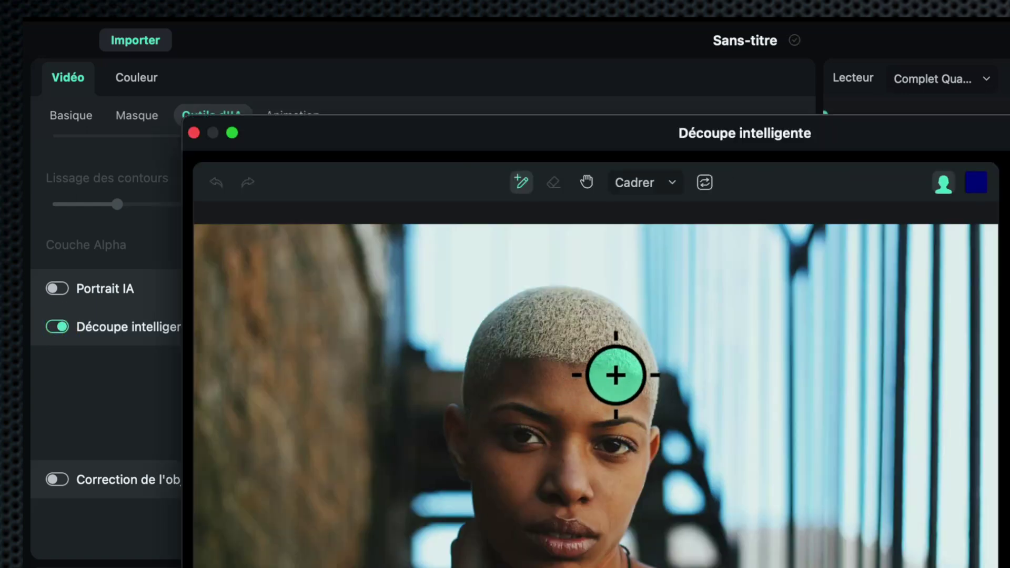
Brush over the woman as the cutout subject and apply the cutout with Lissage des contours set to 2.1.
mouse_move(611, 338)
left_mouse_down()
mouse_move(535, 356)
mouse_move(479, 496)
mouse_move(433, 567)
mouse_move(375, 567)
mouse_move(564, 567)
left_mouse_up()
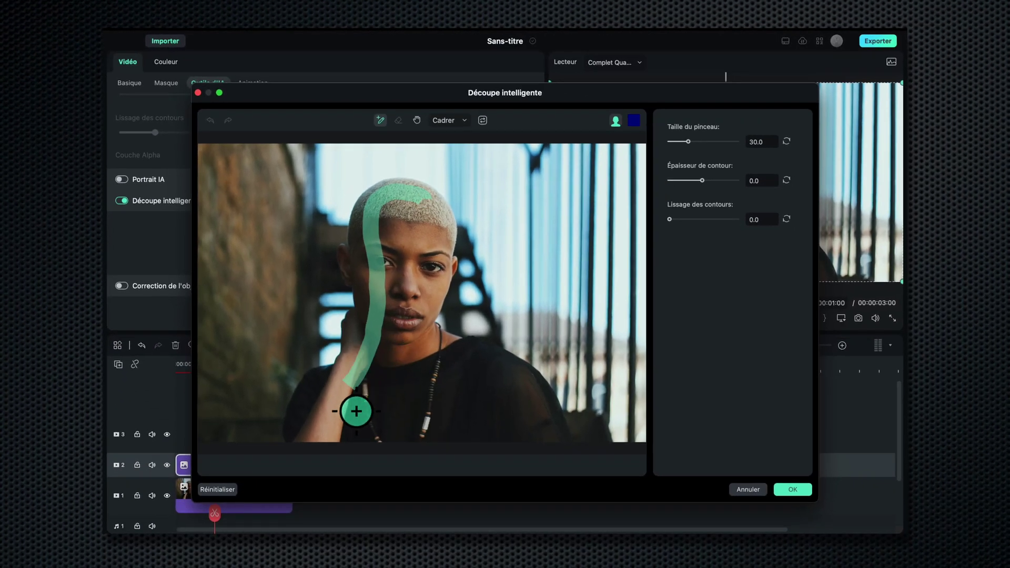
mouse_move(444, 446)
left_mouse_down()
mouse_move(545, 440)
mouse_move(510, 395)
mouse_move(444, 354)
mouse_move(453, 268)
mouse_move(447, 228)
mouse_move(428, 212)
left_mouse_up()
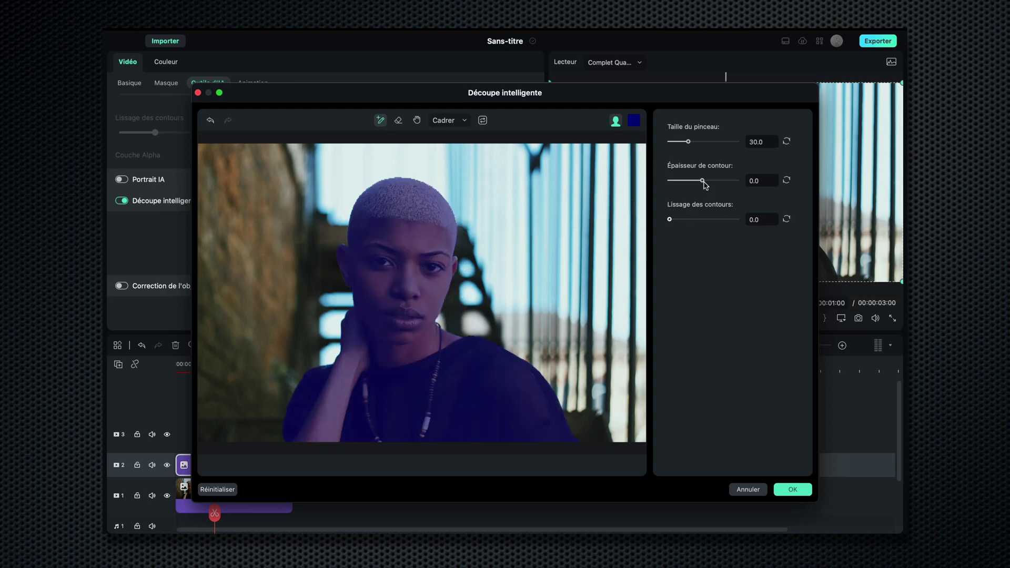
left_click_drag(703, 182, 702, 181)
left_click_drag(671, 221, 674, 220)
left_click(789, 181)
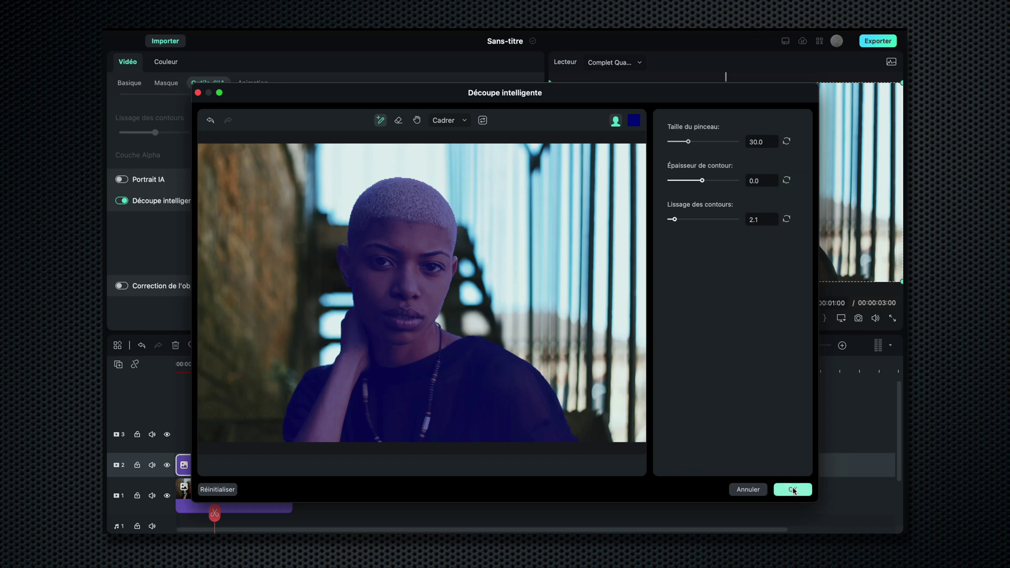
left_click(793, 490)
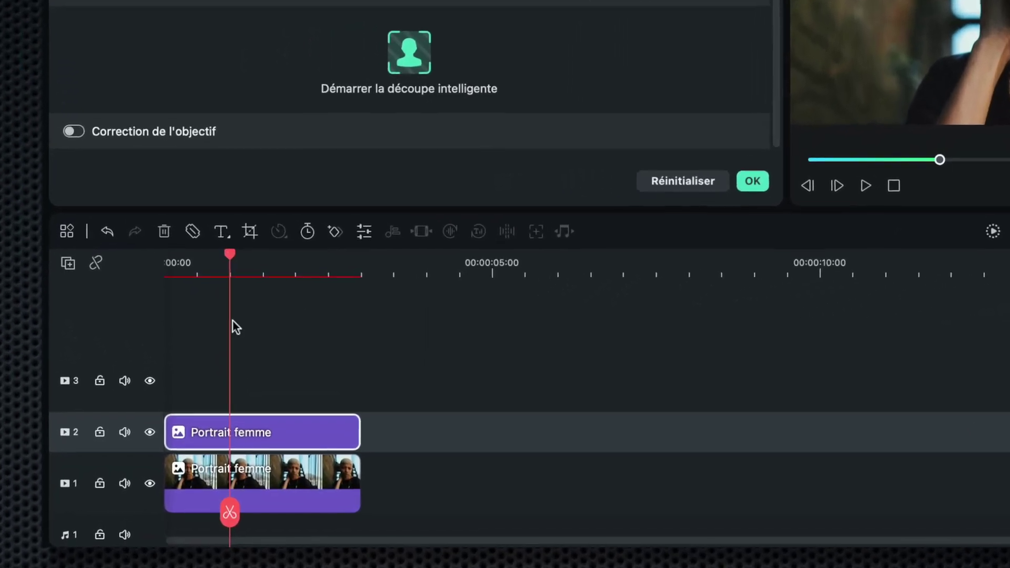
Check the cutout by hiding video track 1 temporarily and showing it again.
left_click(147, 481)
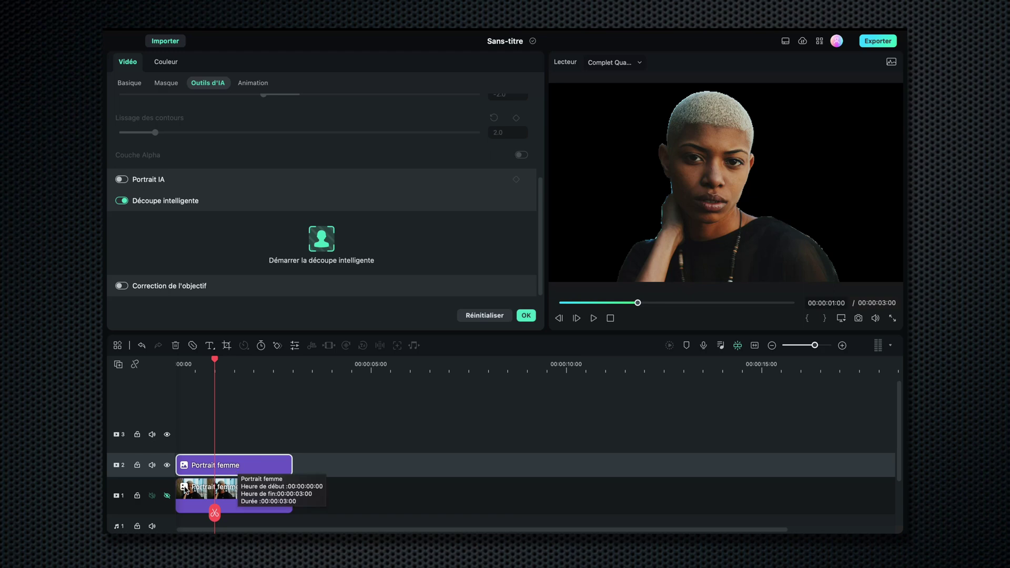
left_click(167, 495)
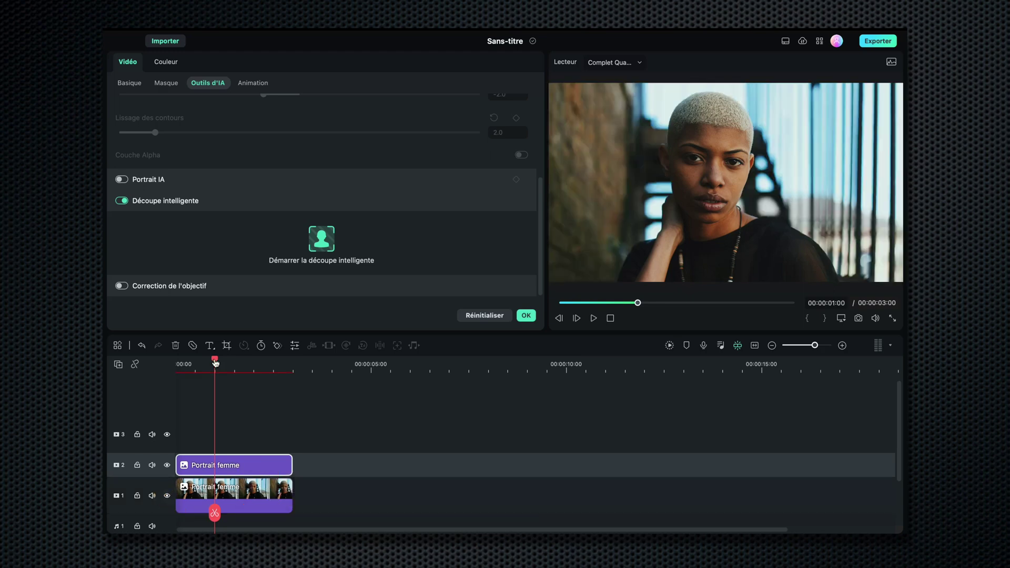
Add Transformer keyframes for scale, position and rotation to the track 2 clip at the start of the timeline.
left_click_drag(215, 359, 177, 362)
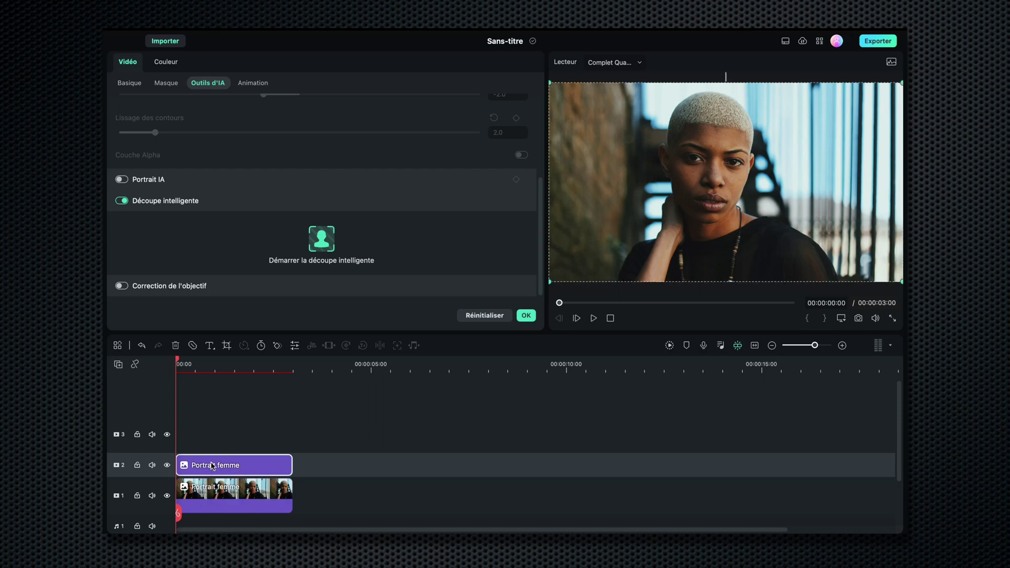
left_click(211, 465)
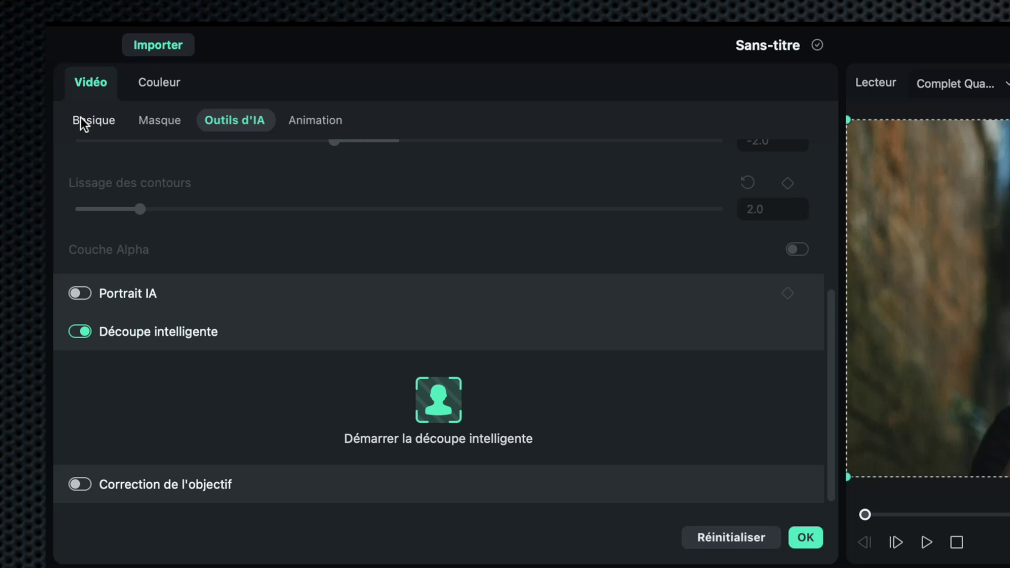
left_click(81, 120)
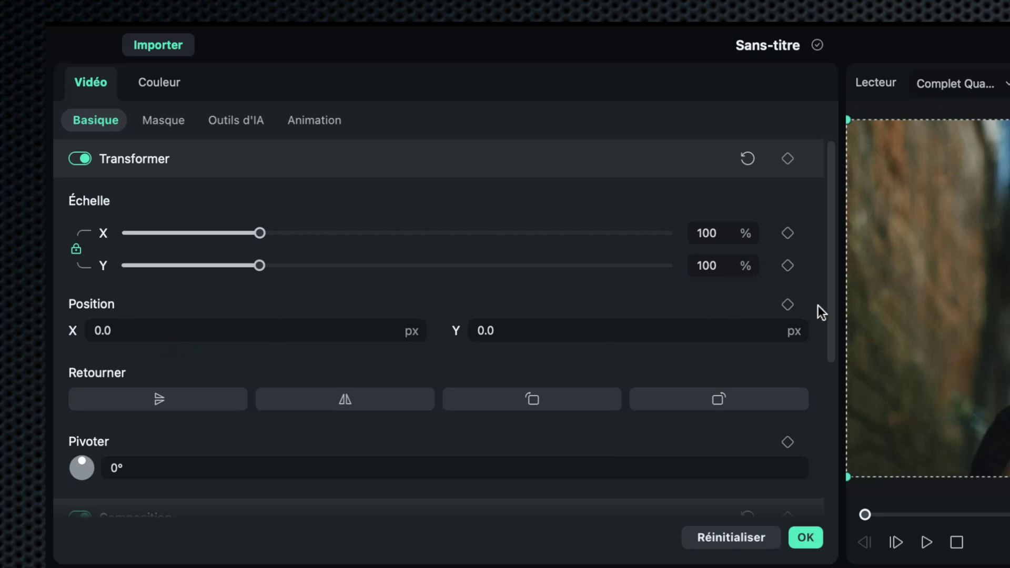
left_click(787, 304)
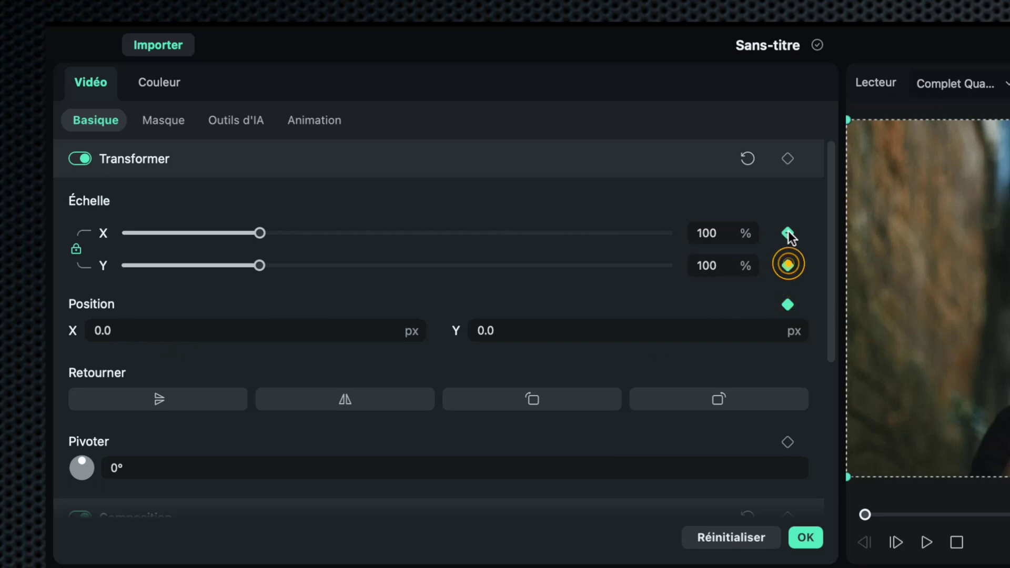
left_click(788, 159)
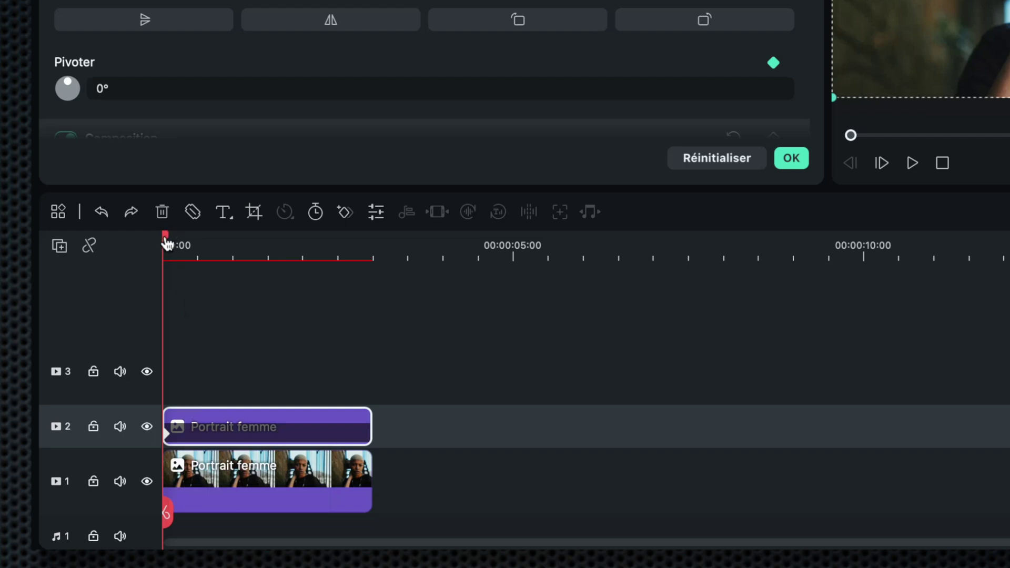
At 00:00:02:11, scale the track 2 clip to 123 % and set its Y position to 48 px.
left_click_drag(164, 235, 340, 252)
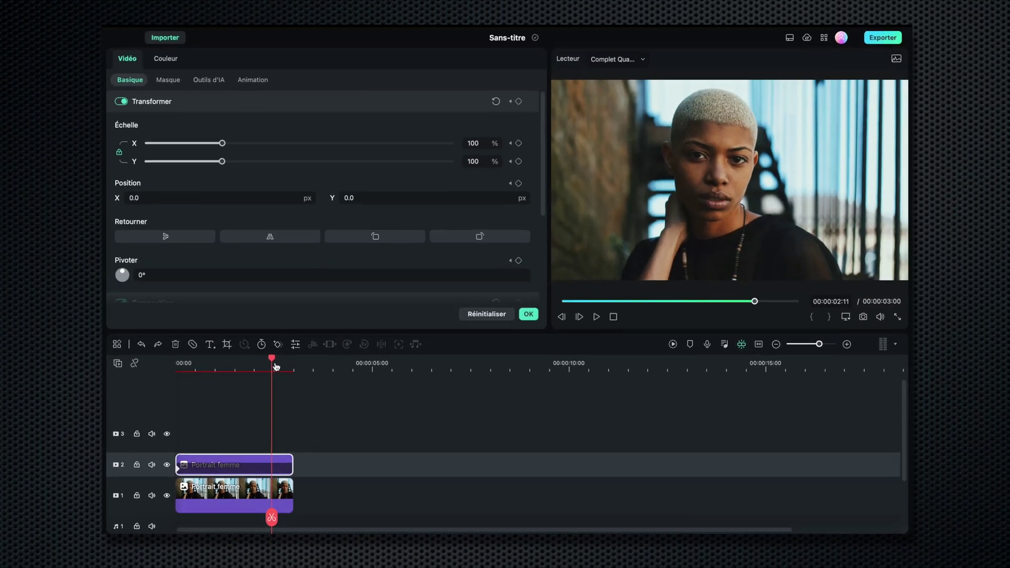
left_click(261, 465)
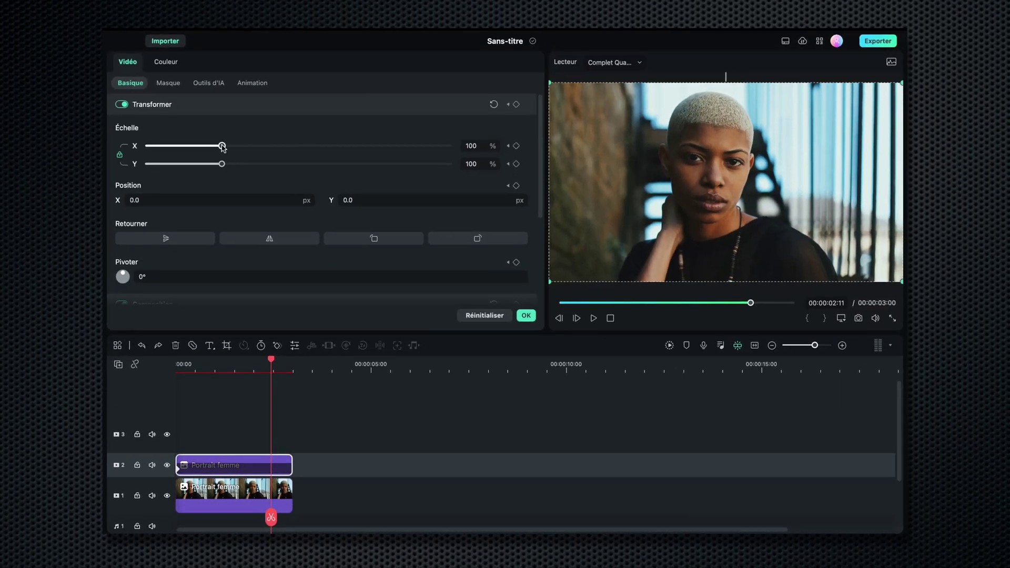
left_click_drag(222, 147, 240, 146)
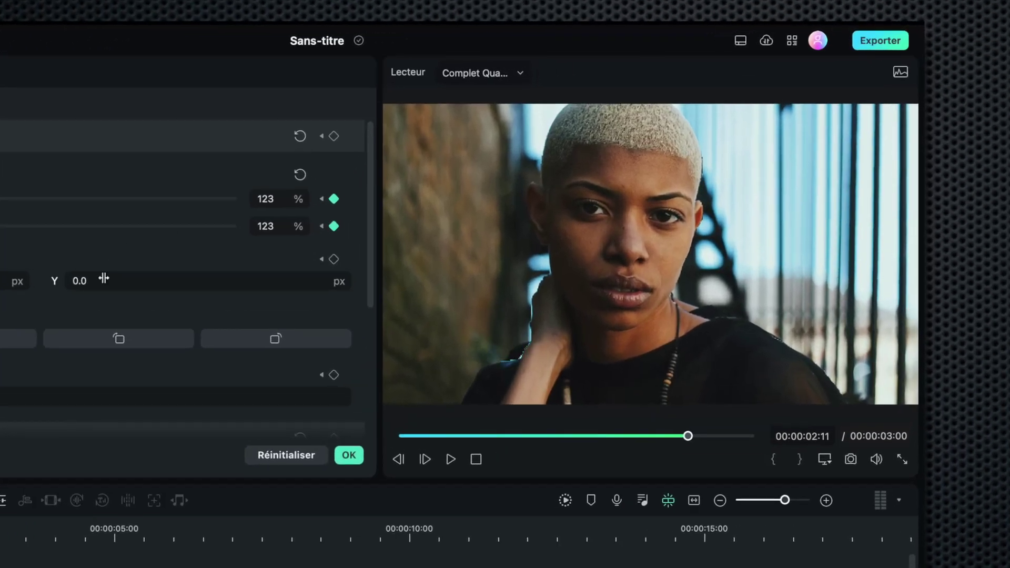
left_click_drag(104, 279, 137, 280)
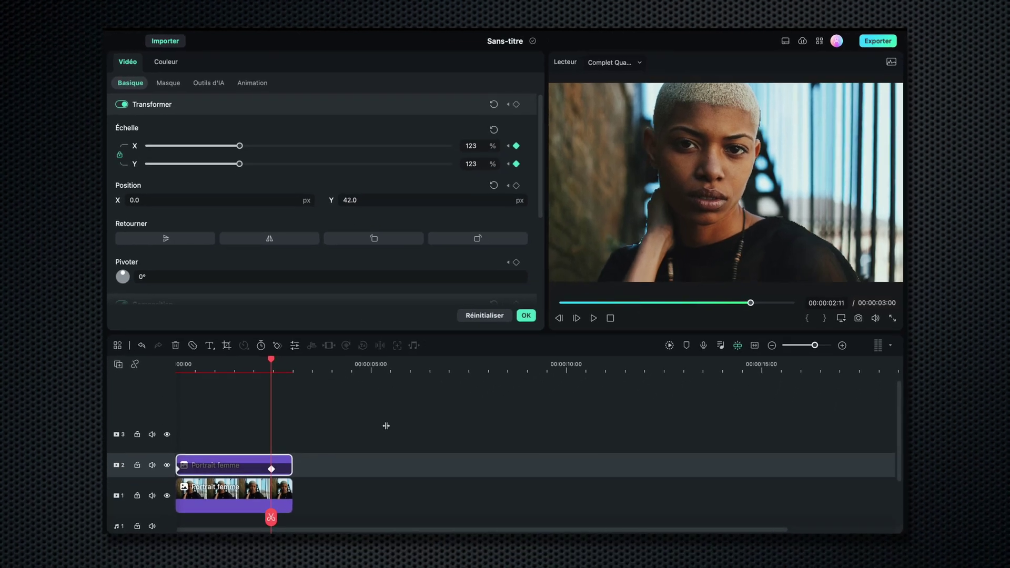
left_click_drag(386, 425, 389, 438)
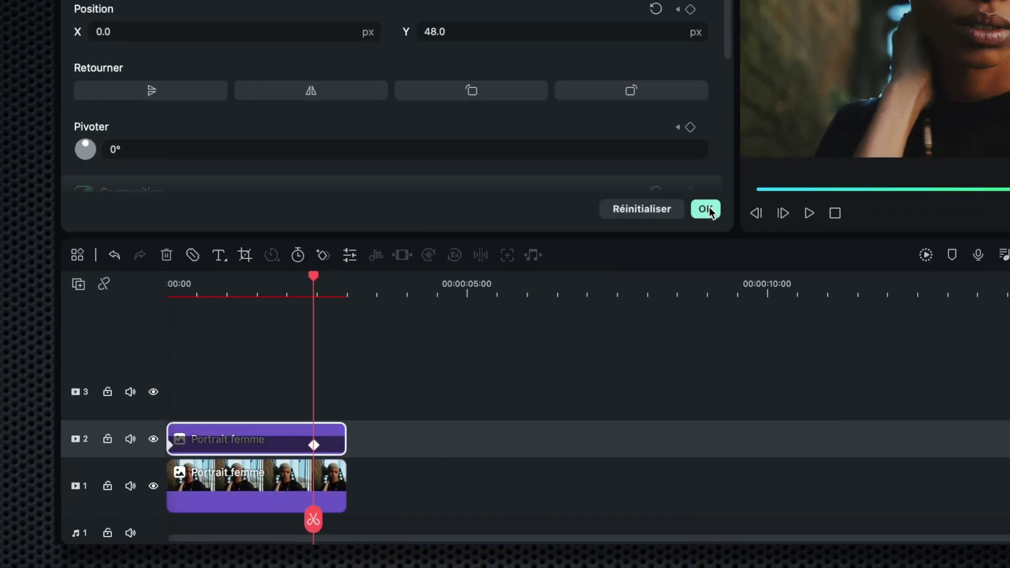
left_click(792, 157)
Play the portrait animation from the start of the timeline to review the zoom effect.
left_click(181, 364)
key("space")
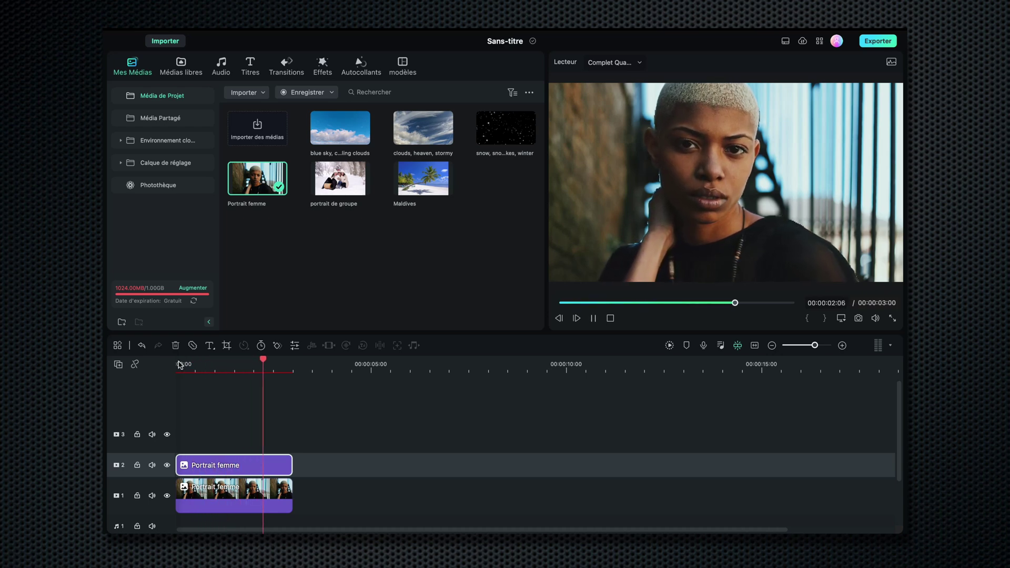
key("space")
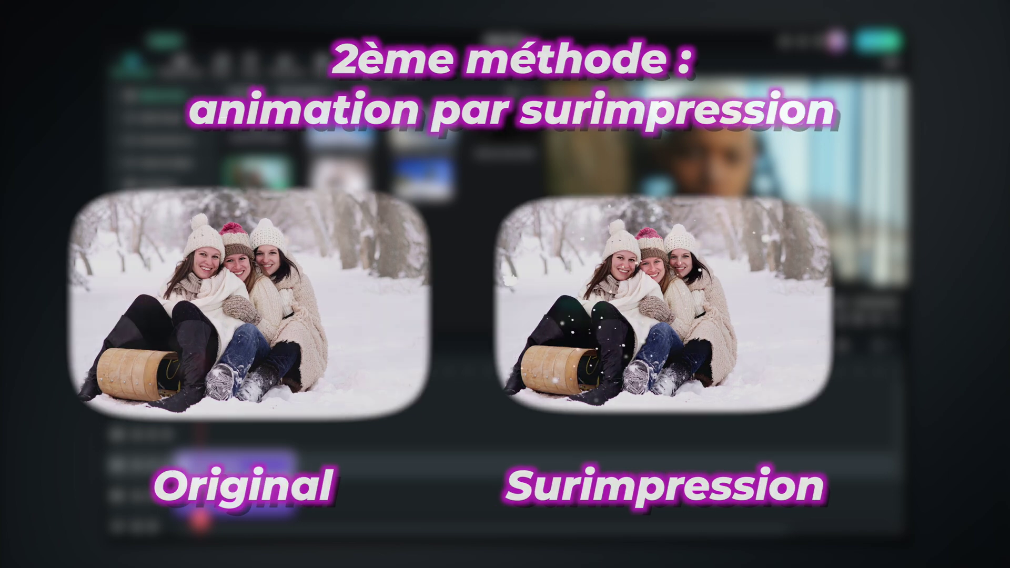
scroll(329, 510, "down", 1)
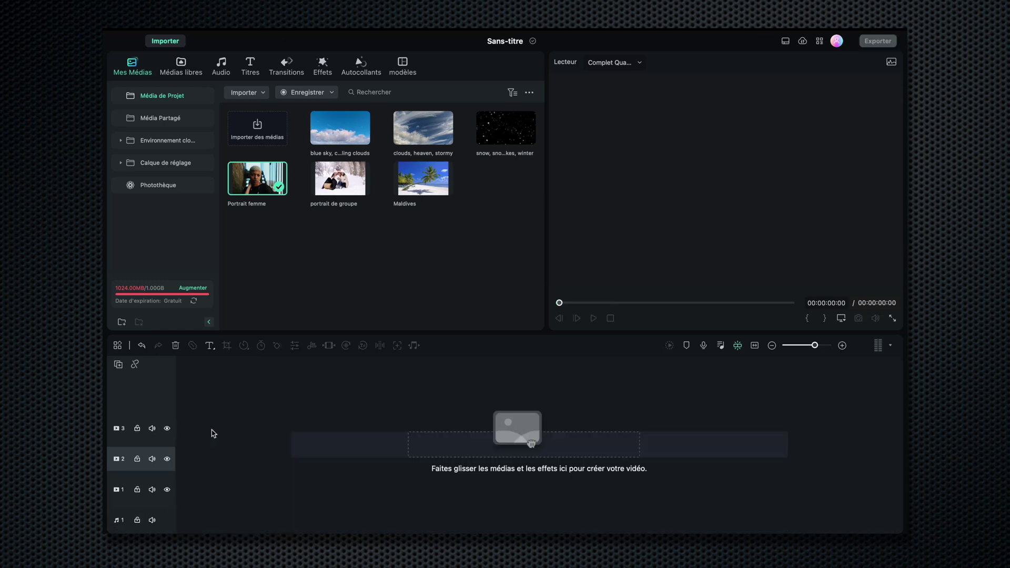
Place the portrait de groupe photo at the start of video track 1 and crop it to fit the frame.
left_click_drag(340, 179, 195, 482)
left_click(238, 484)
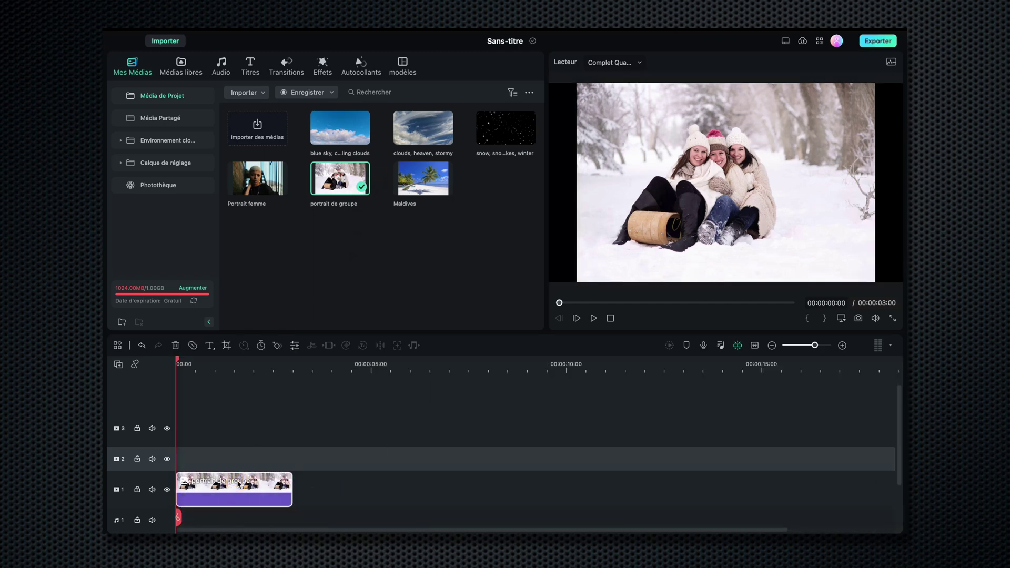
right_click(238, 483)
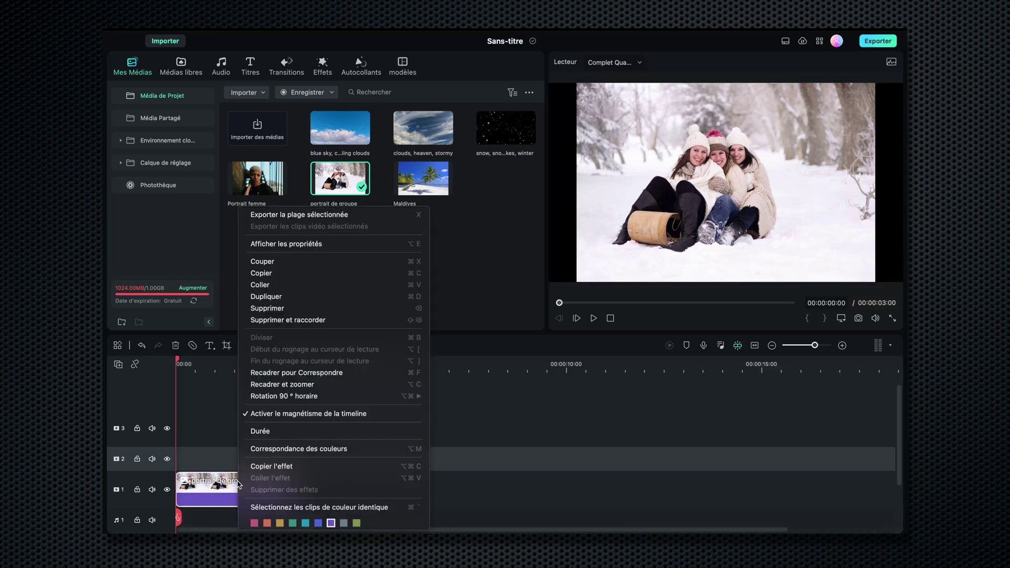
left_click(294, 373)
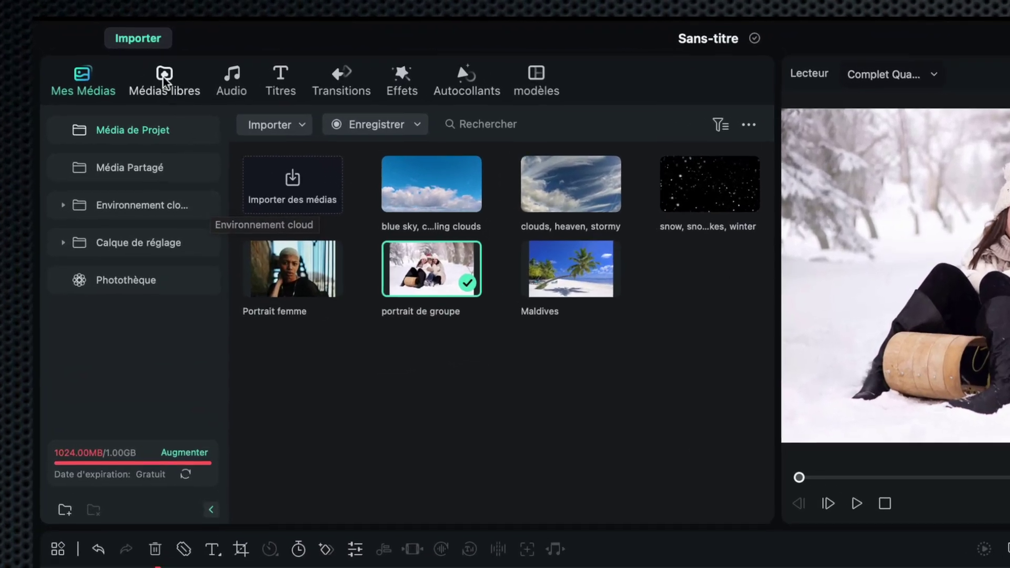
Search Pixabay videos in the free media library for "snow flakes" and preview the white snowfall clip on a black background.
left_click(164, 81)
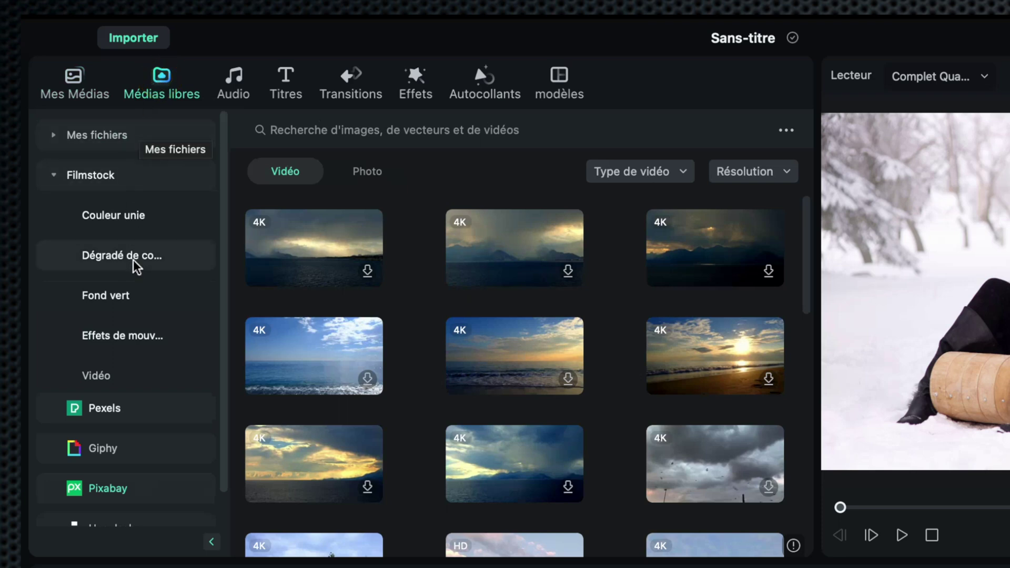
left_click(114, 489)
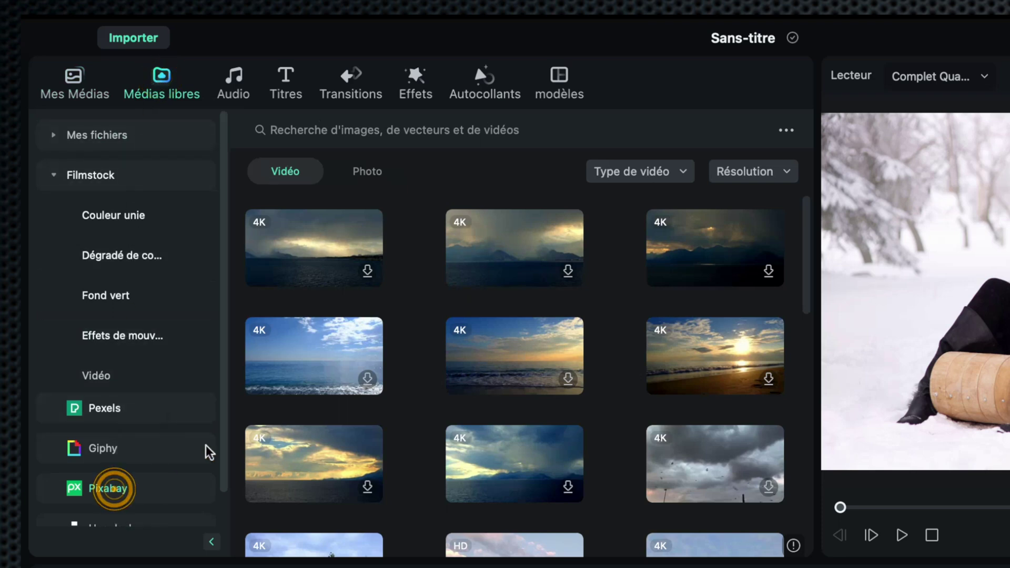
left_click(375, 129)
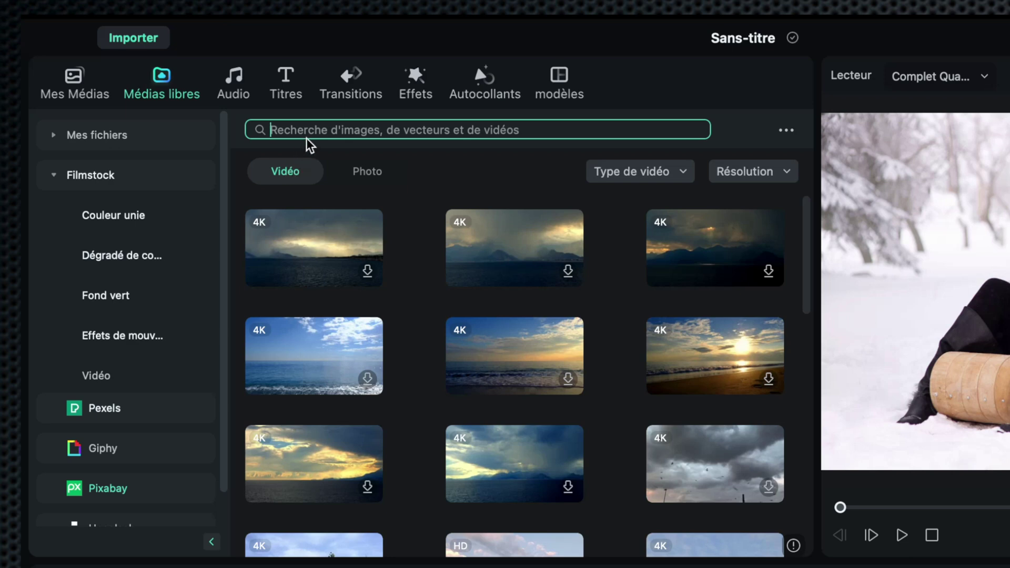
type("sno")
type("w")
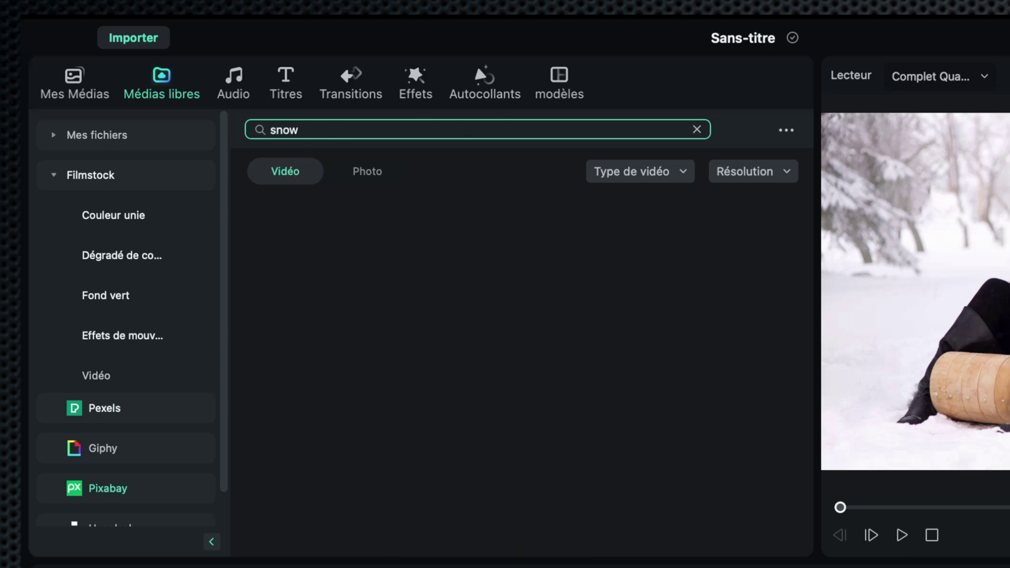
type(" flakes")
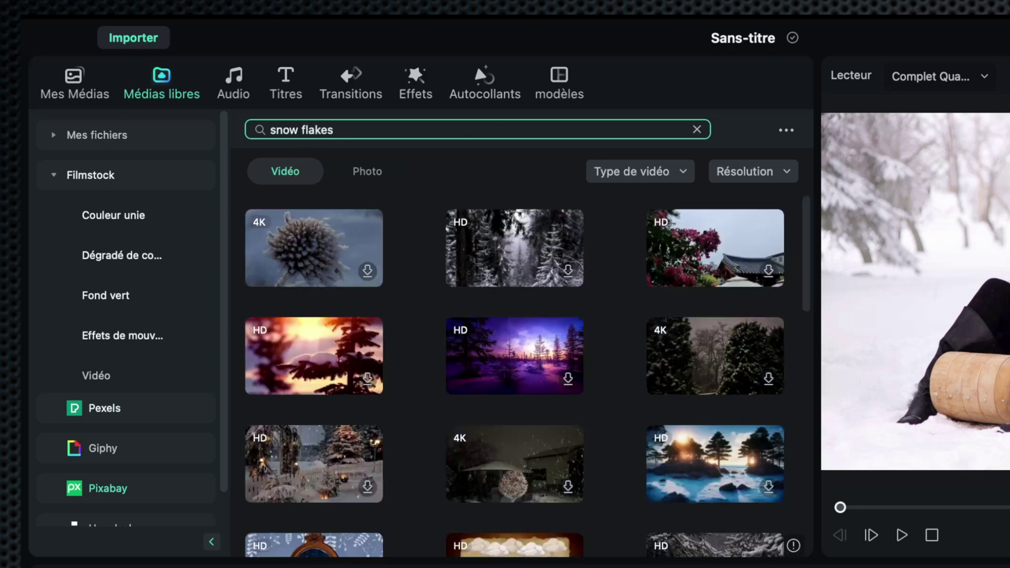
key("Return")
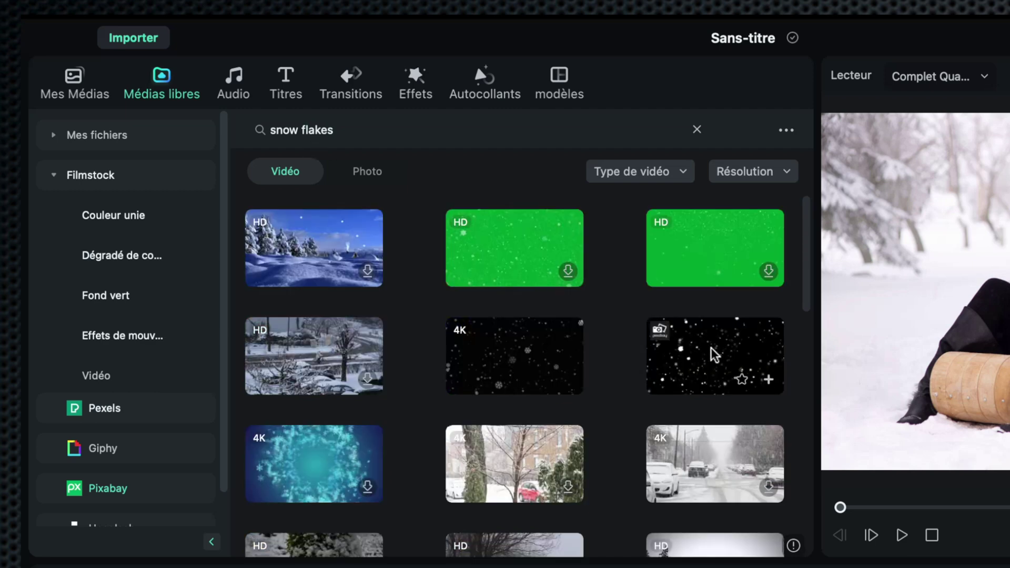
left_click(712, 350)
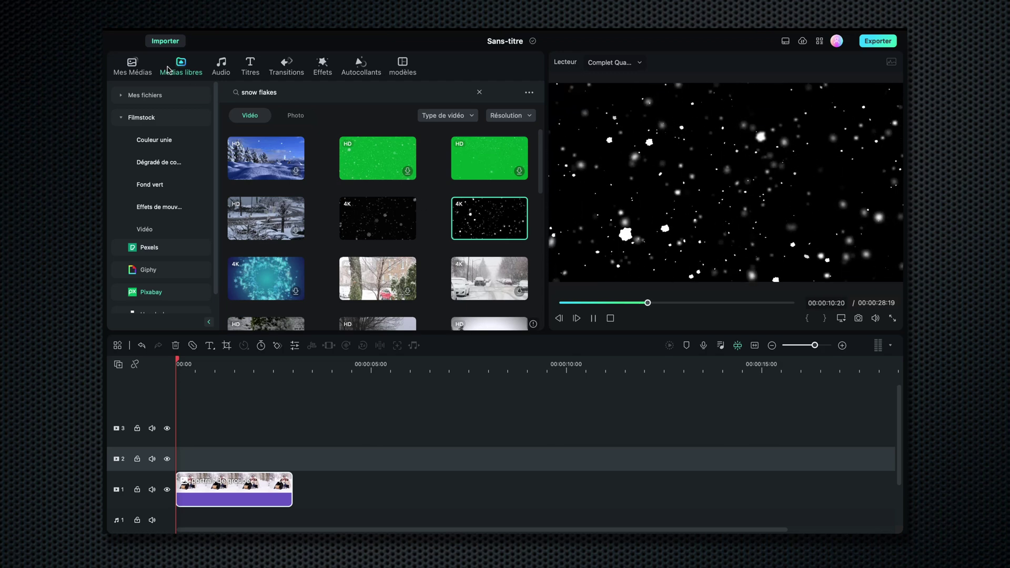
Add the "snow, snow flakes, winter" clip from the project media to the start of video track 2.
left_click(133, 65)
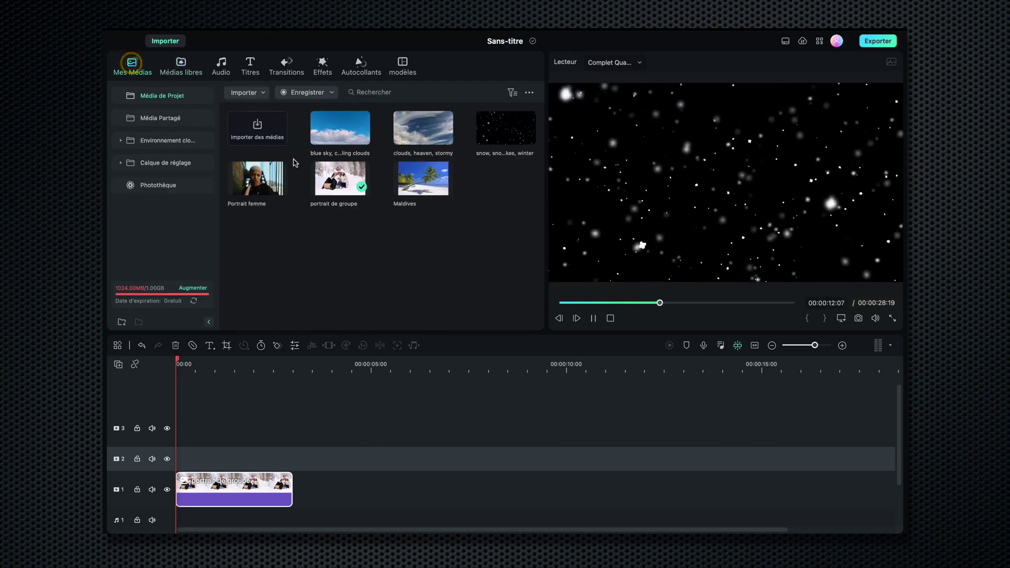
left_click(505, 127)
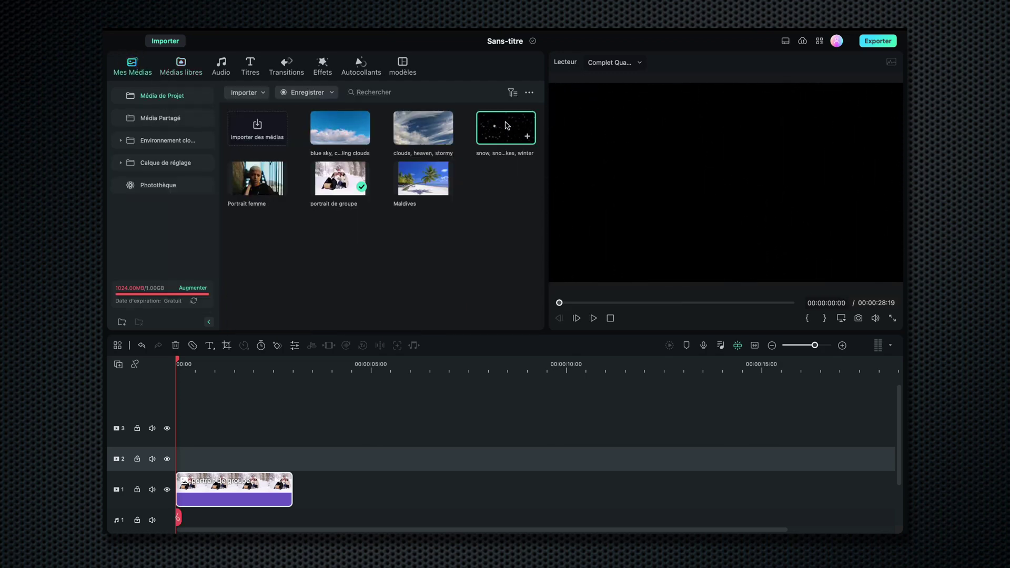
left_click_drag(506, 125, 190, 450)
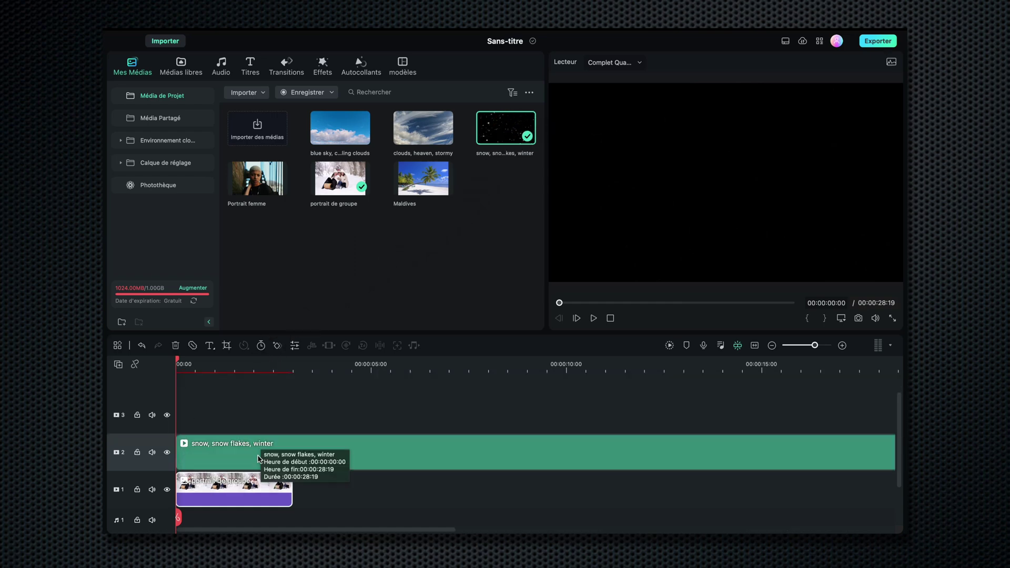
Set the blend mode of the snow clip on track 2 to Éclaircir, checking it at 00:00:01:17.
left_click_drag(197, 371, 241, 367)
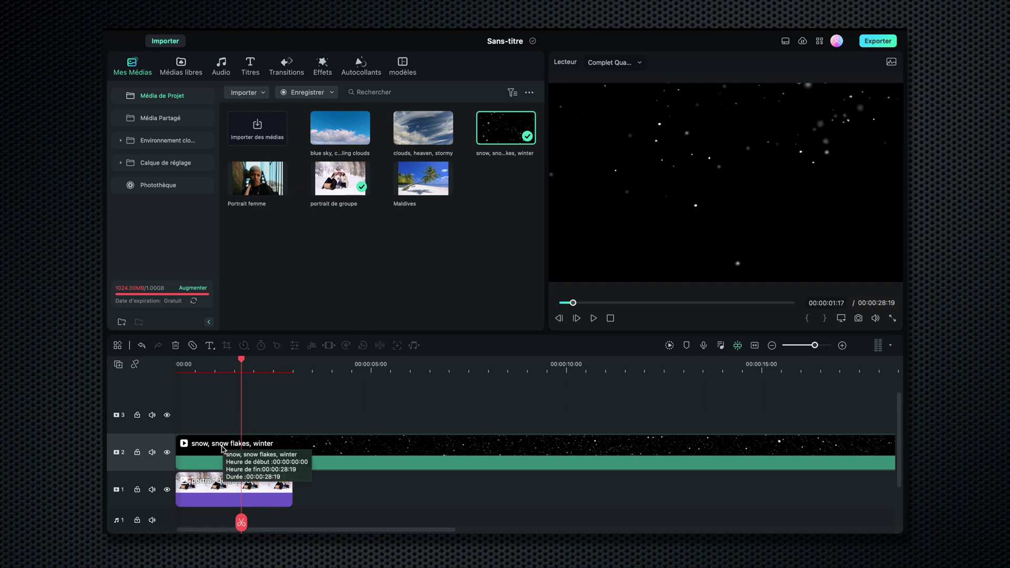
left_click(221, 448)
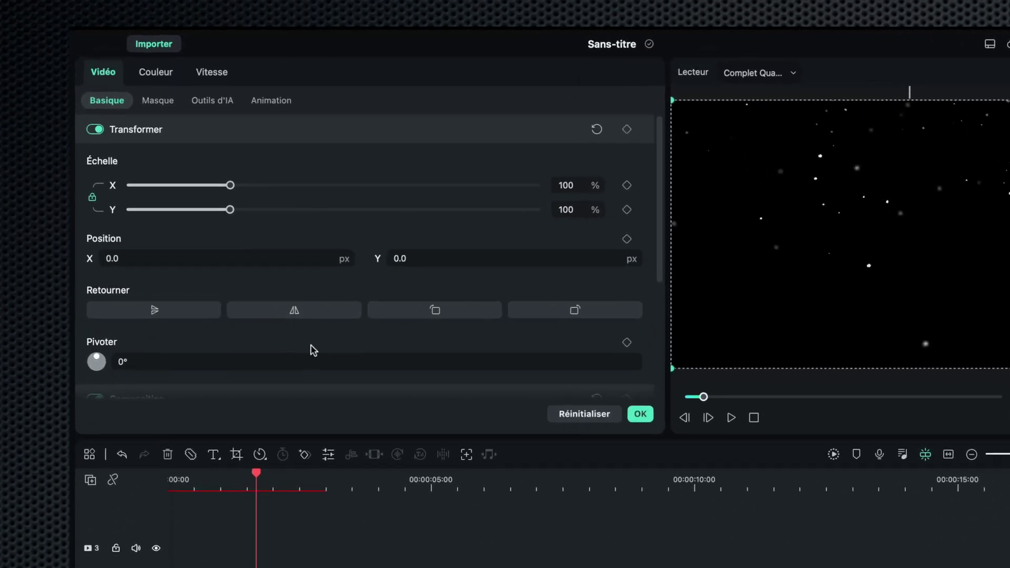
scroll(322, 358, "down", 5)
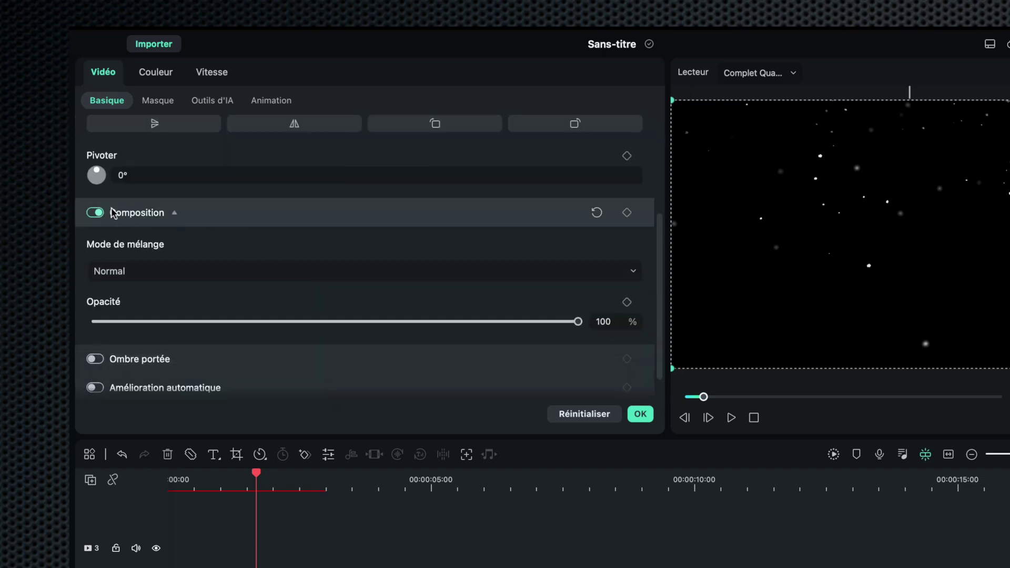
left_click(172, 271)
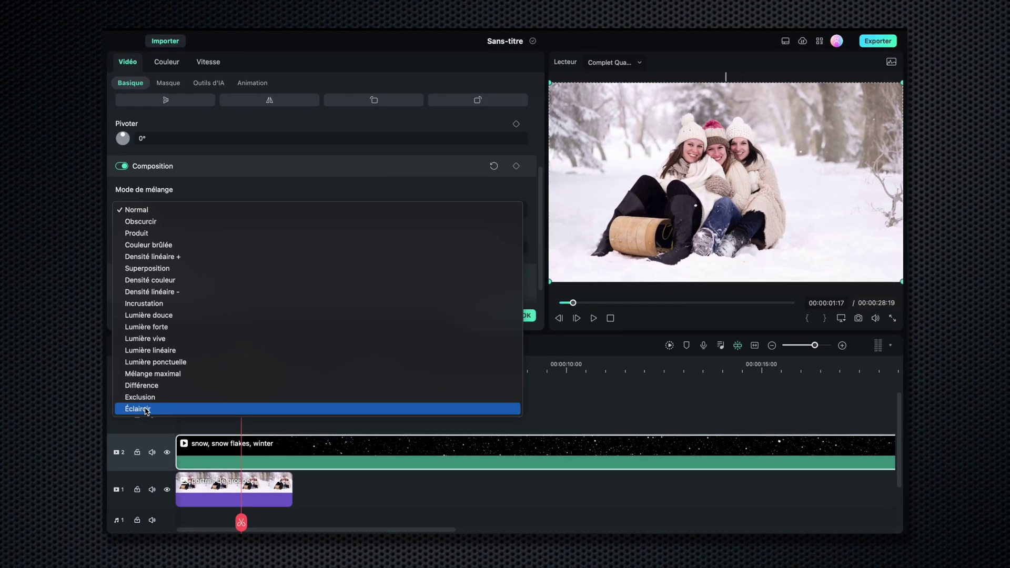
left_click(131, 540)
Split the snow clip at 00:00:03:00, where the group photo ends, and delete the remainder.
left_click_drag(274, 367, 293, 367)
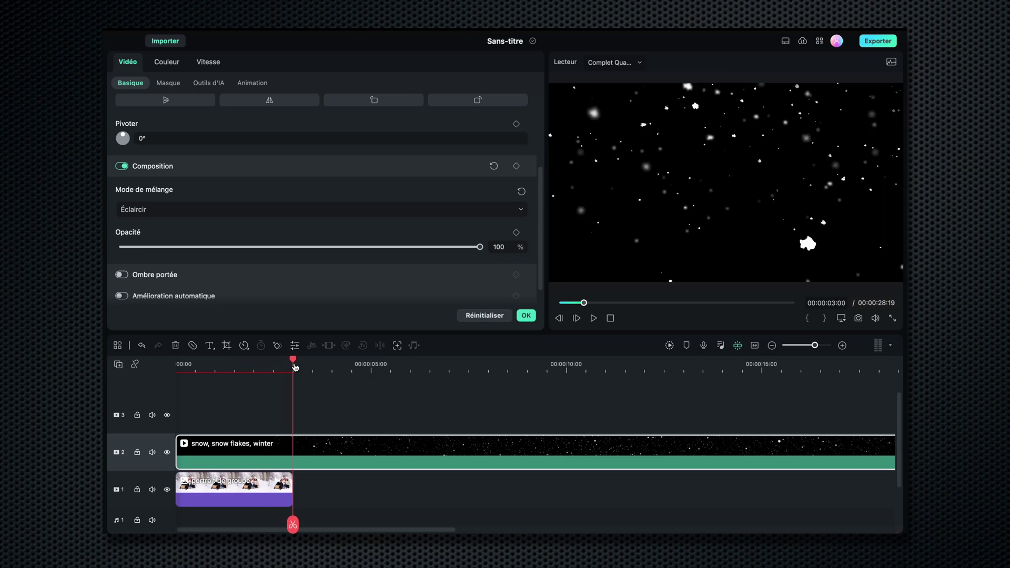
left_click(293, 525)
left_click(348, 448)
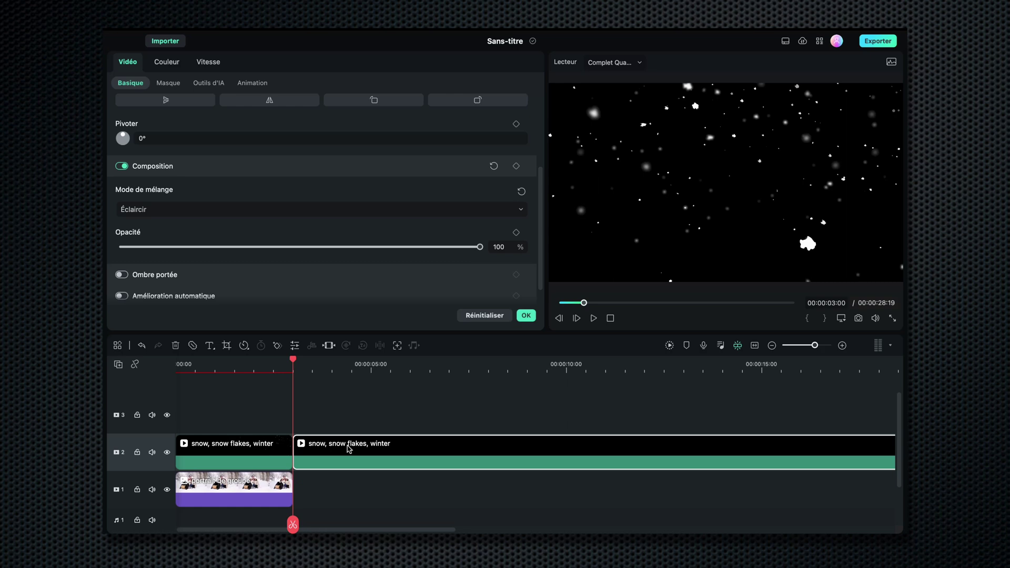
key("Delete")
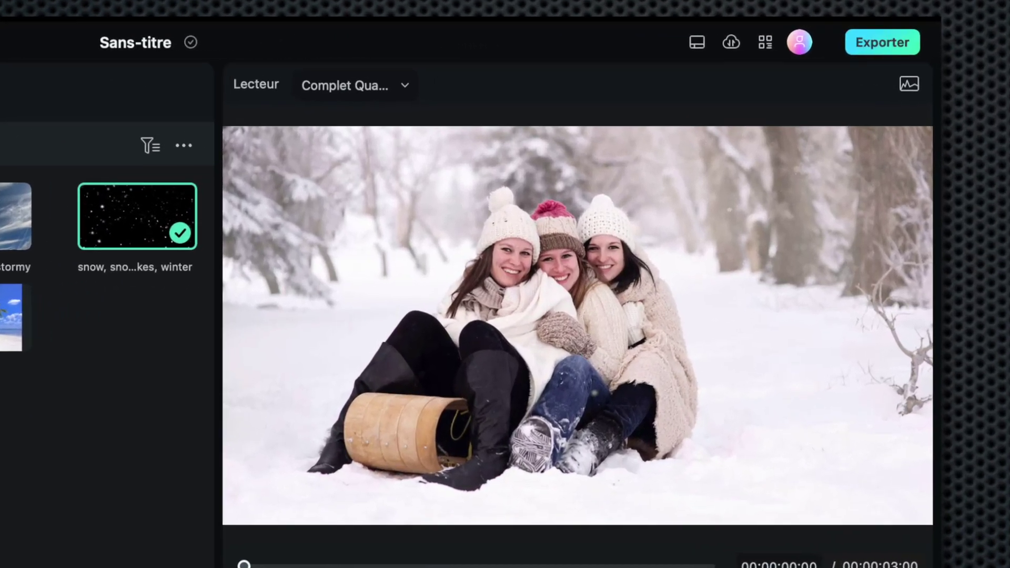
Play the group photo with the snow overlay to review the effect.
key("space")
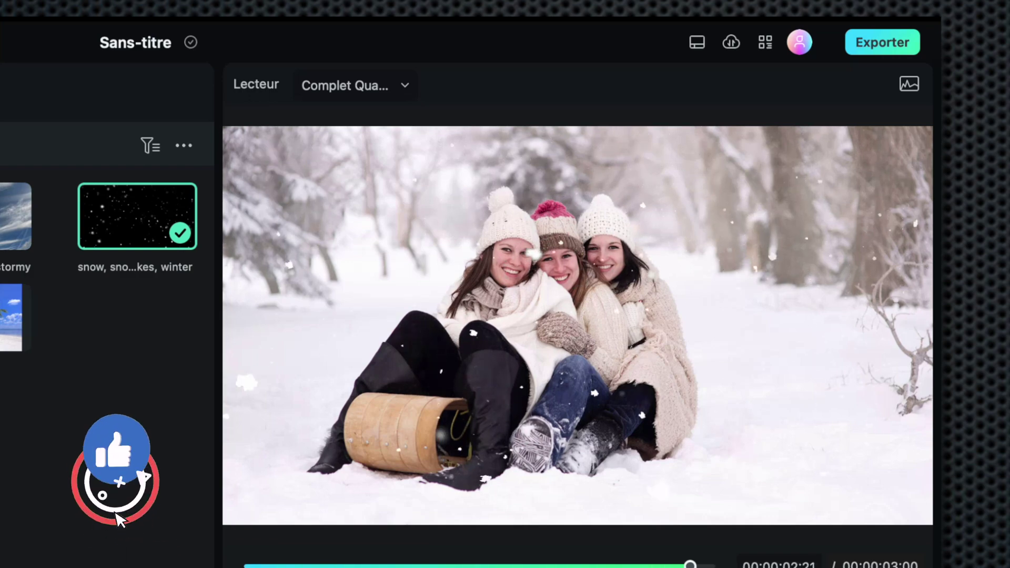
key("space")
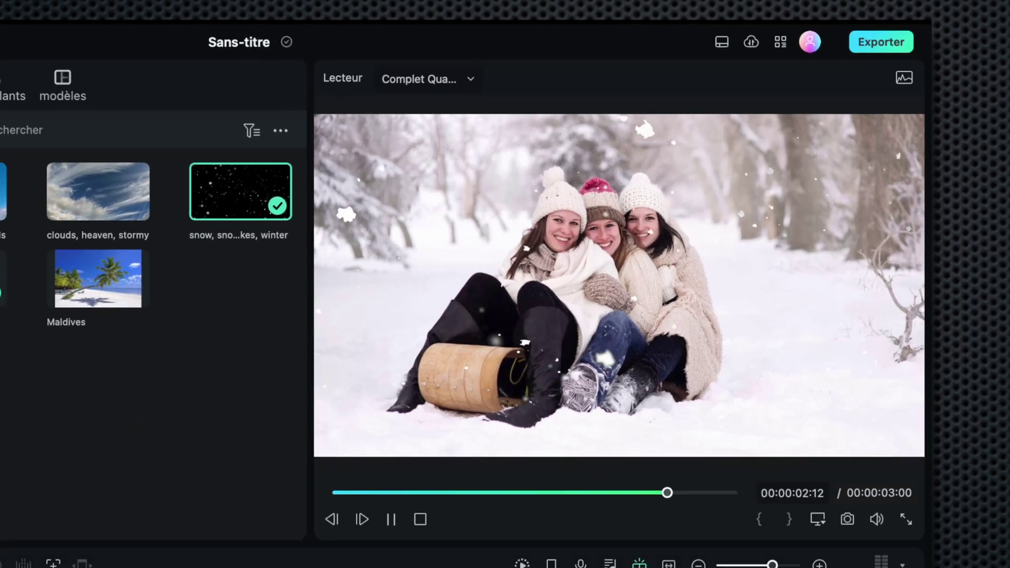
key("space")
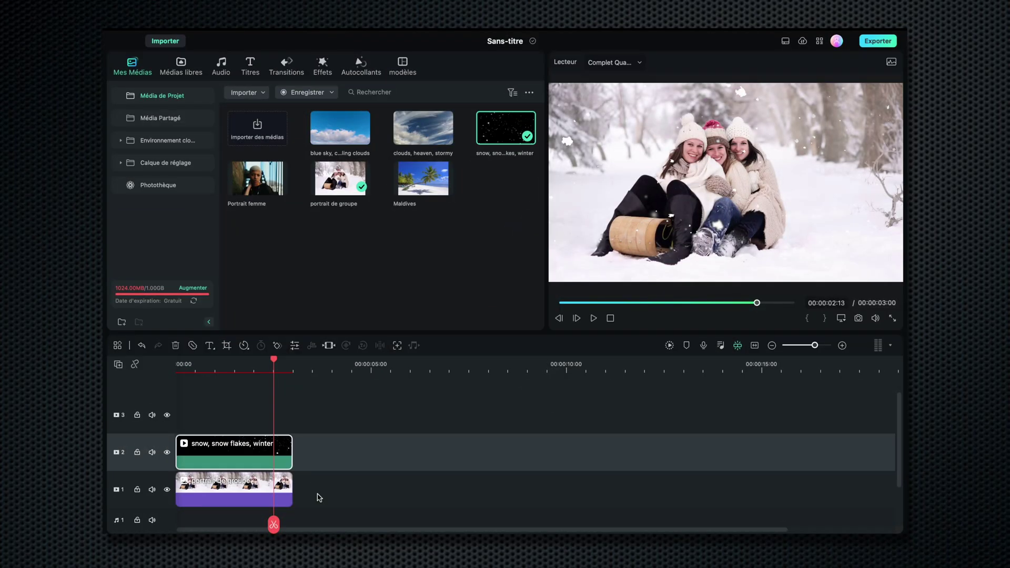
Delete the snow and group photo clips from the timeline and place the Maldives photo at the start of video track 1.
left_click_drag(319, 498, 212, 437)
key("Delete")
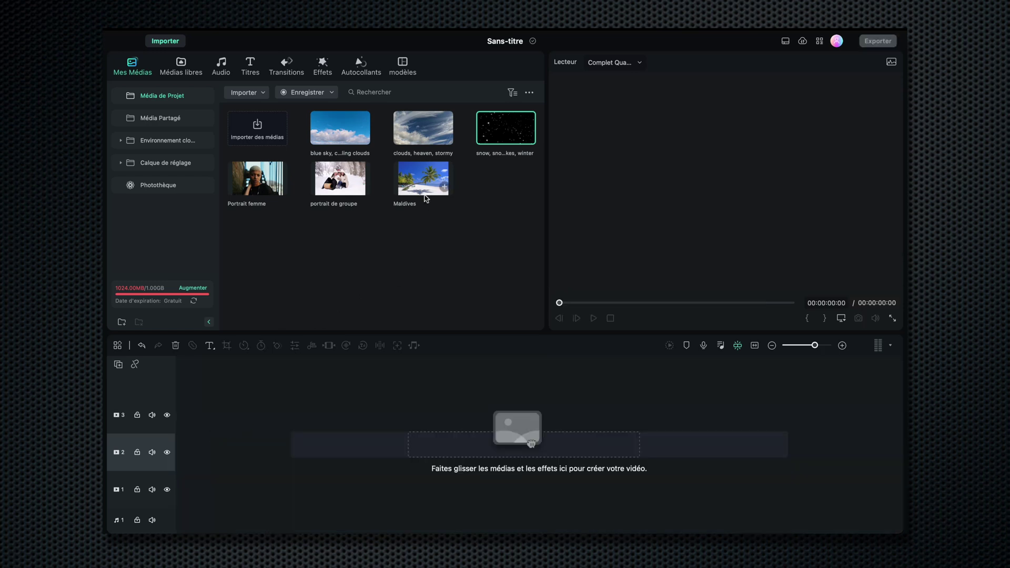
left_click_drag(421, 179, 183, 484)
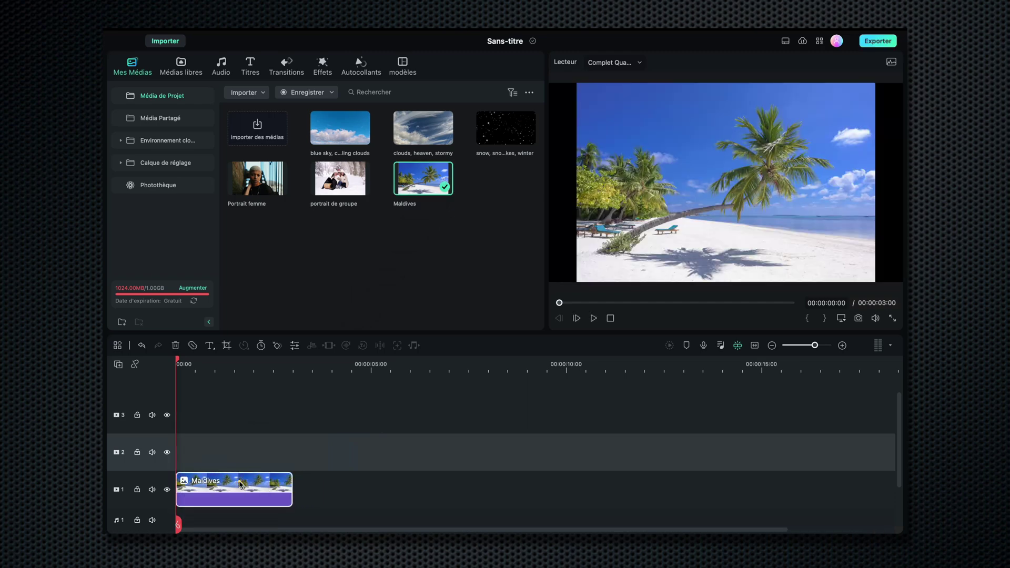
Crop the Maldives clip to fit the frame and move it up to video track 2.
right_click(239, 484)
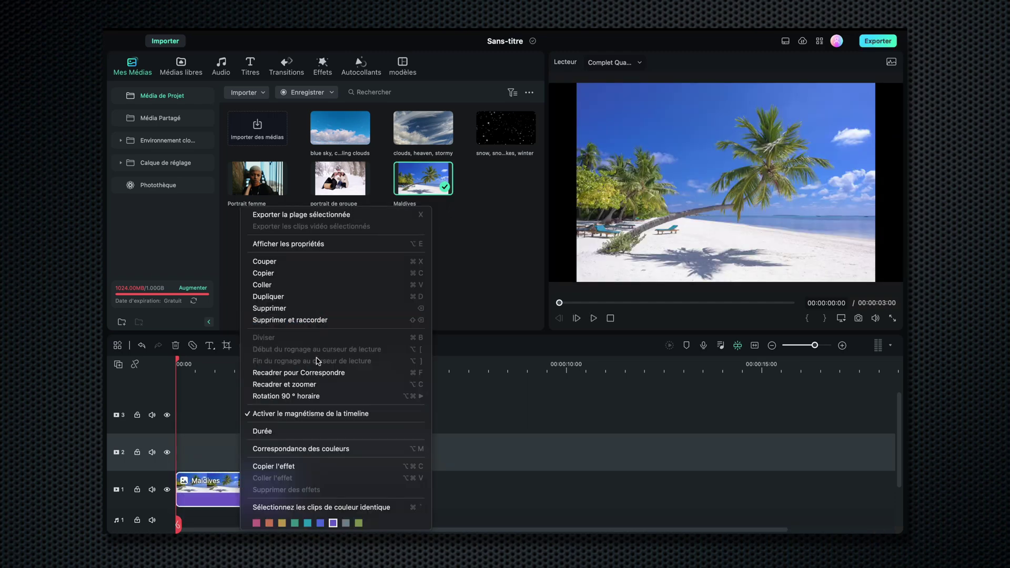
left_click(316, 373)
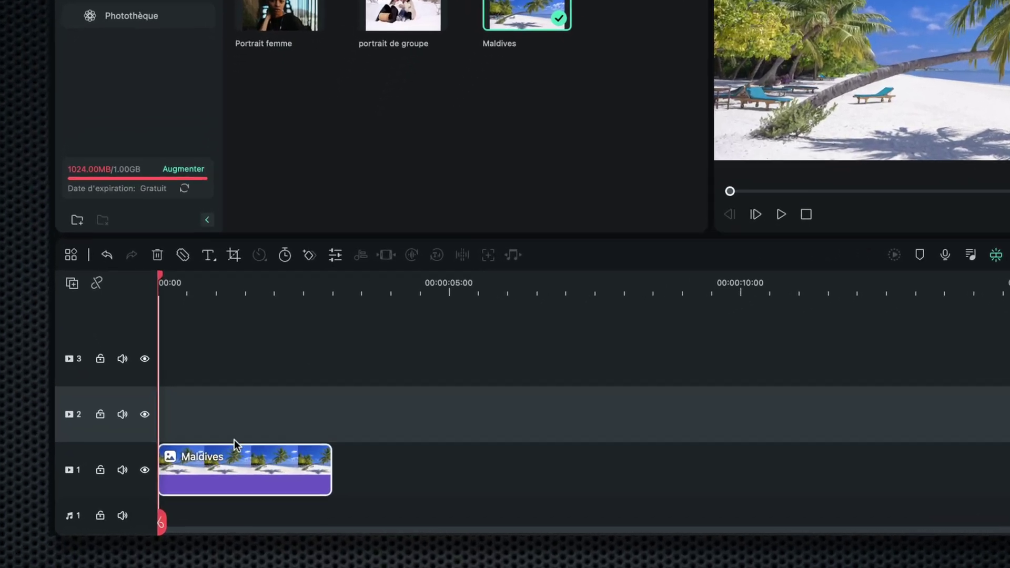
left_click_drag(229, 489, 230, 452)
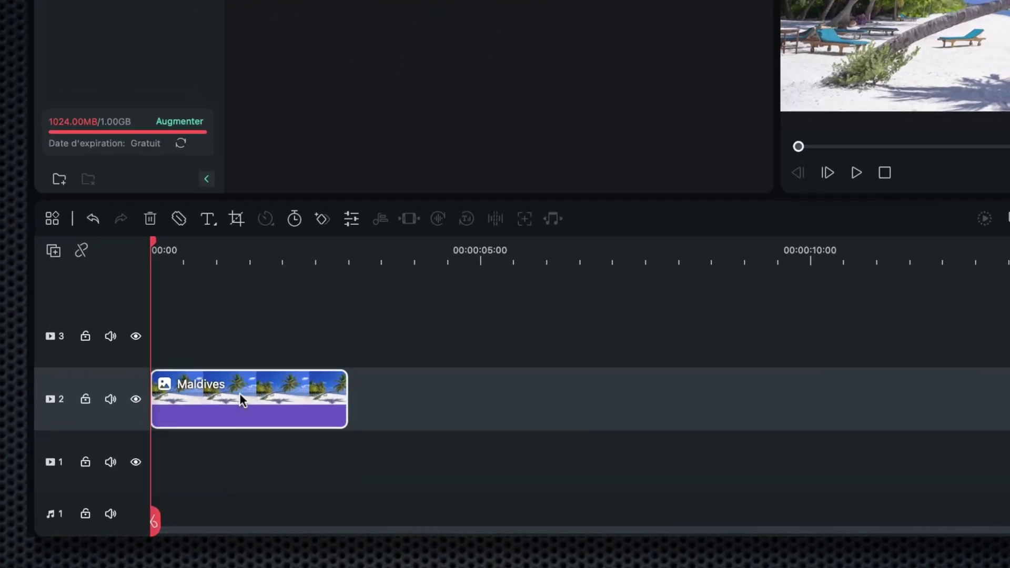
Copy the Maldives clip and paste the duplicate at the start of video track 3.
right_click(242, 401)
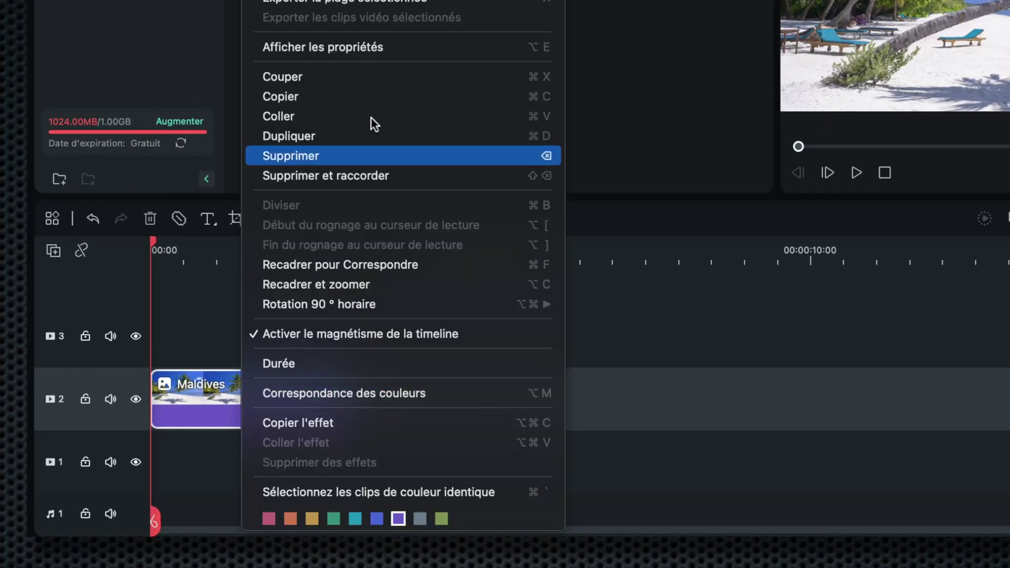
left_click(361, 100)
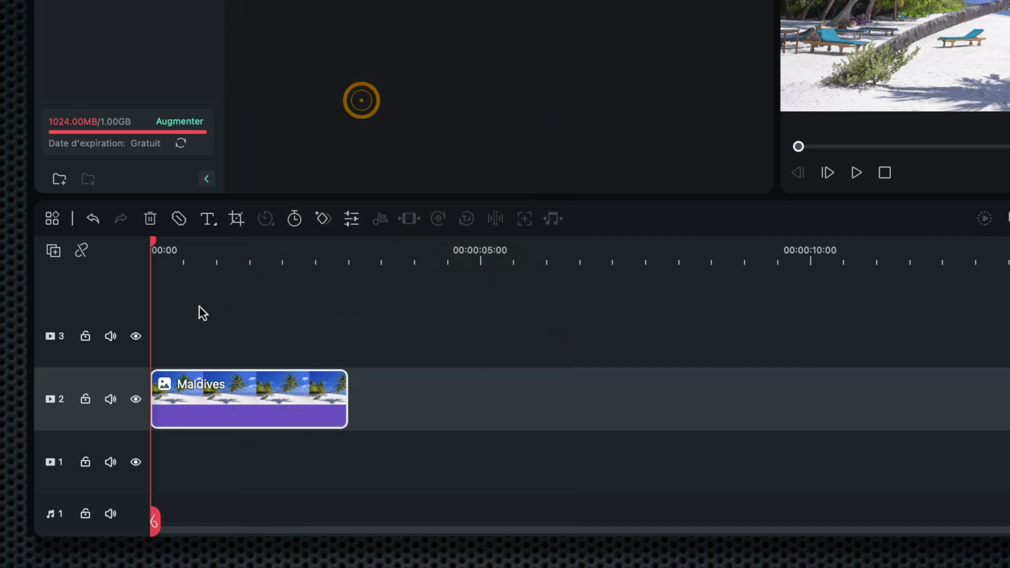
left_click(112, 353)
right_click(173, 339)
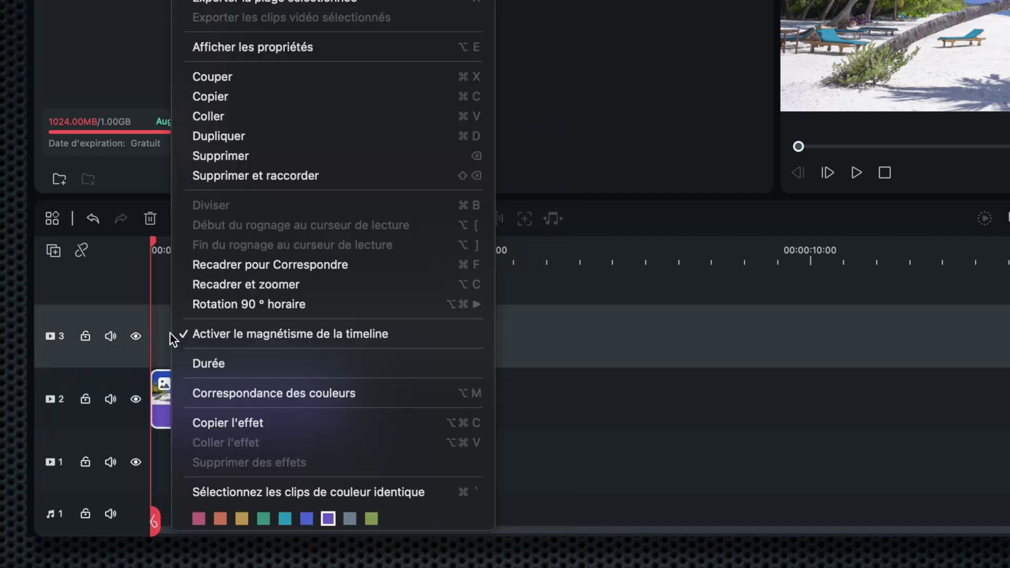
left_click(234, 116)
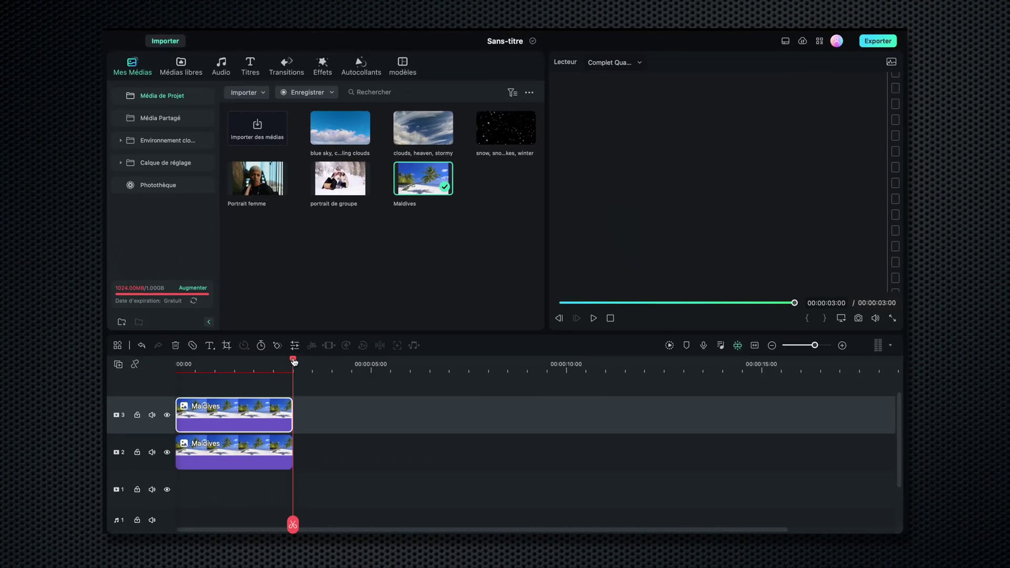
Mask the track 2 Maldives clip with a single line rotated to -90° at about Y -207.9 px, inverted to keep the beach.
left_click(232, 452)
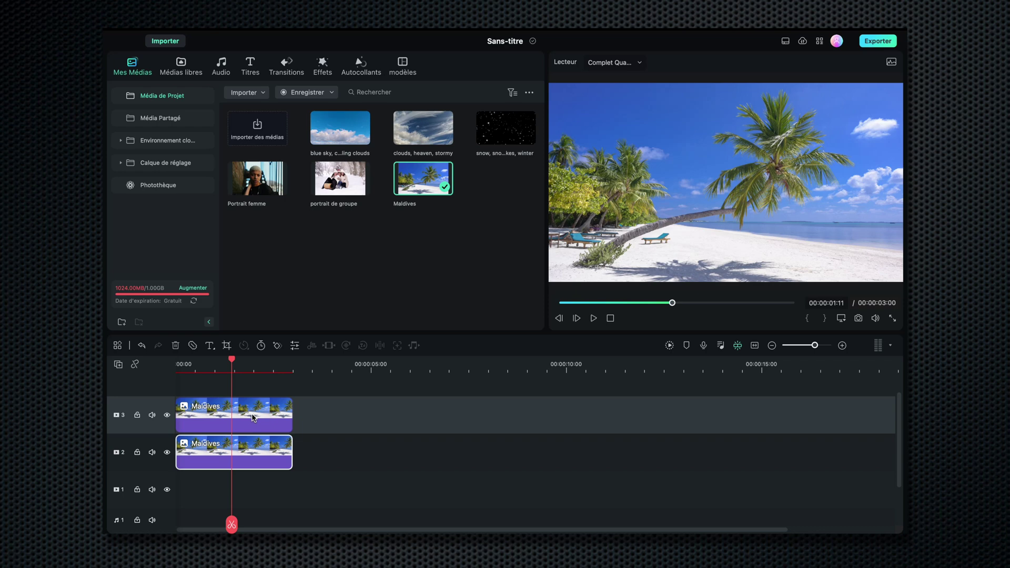
double_click(243, 447)
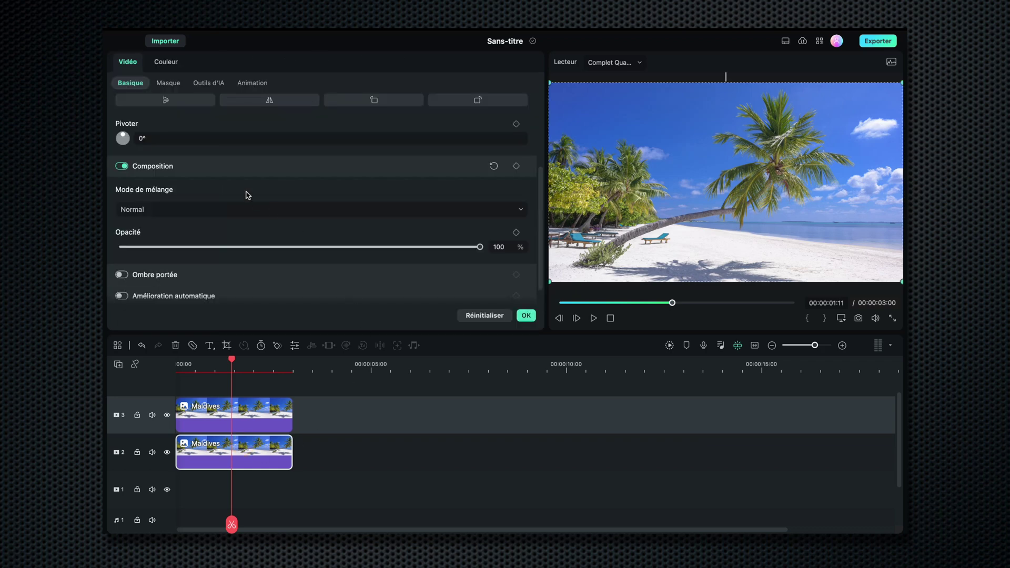
left_click(168, 84)
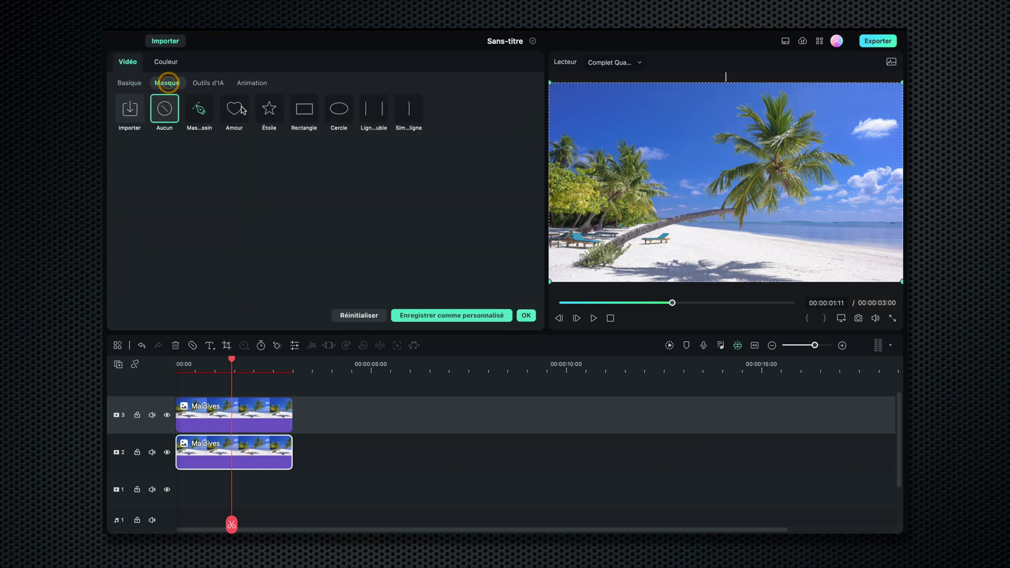
left_click(409, 113)
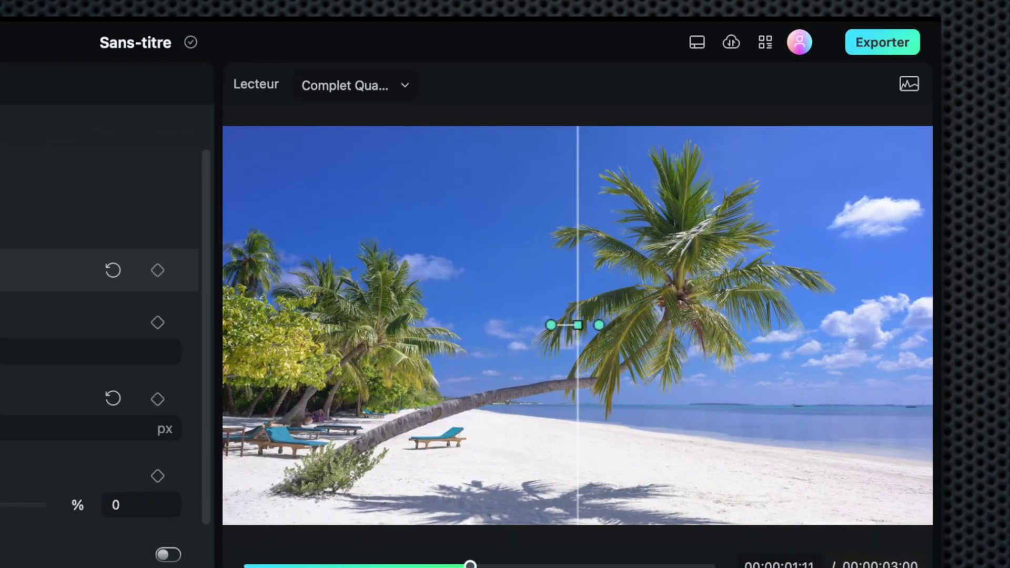
left_click_drag(551, 325, 579, 388)
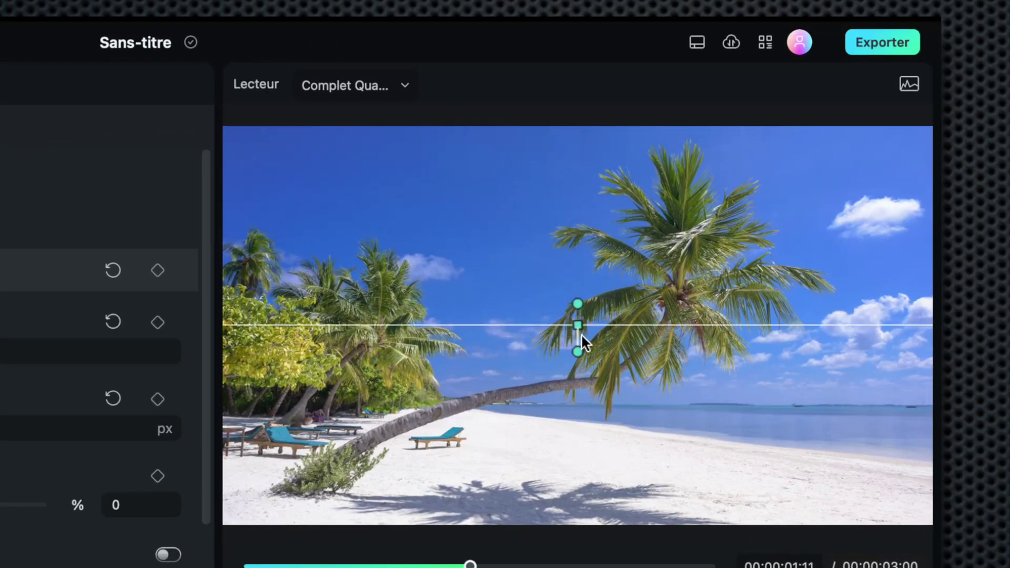
left_click_drag(575, 322, 577, 402)
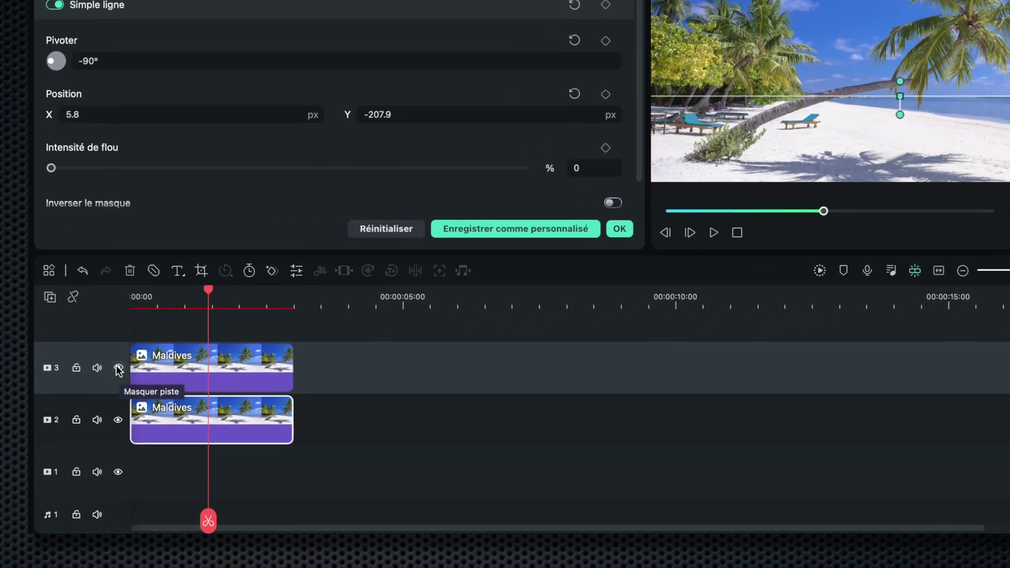
left_click(118, 368)
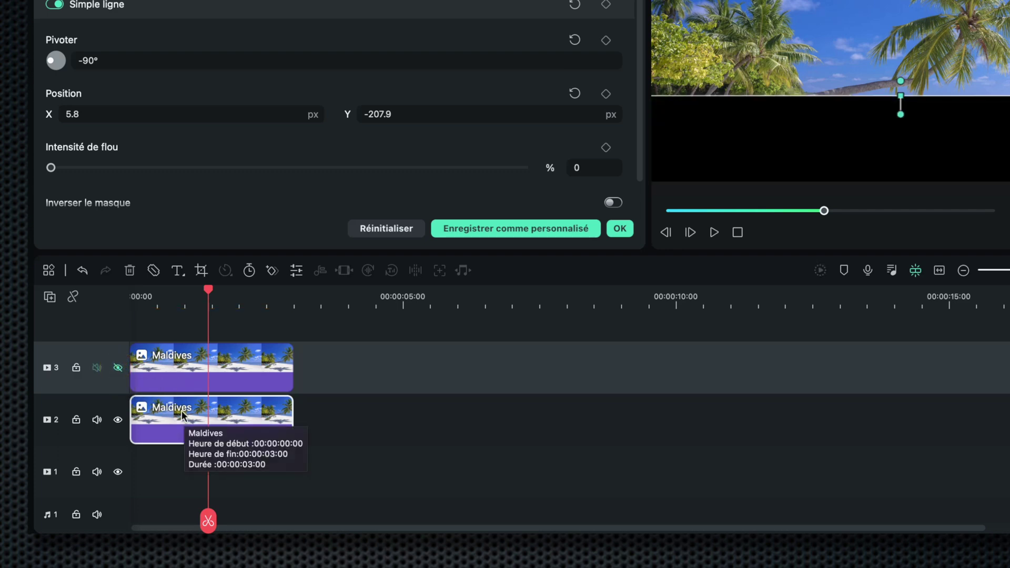
left_click(611, 204)
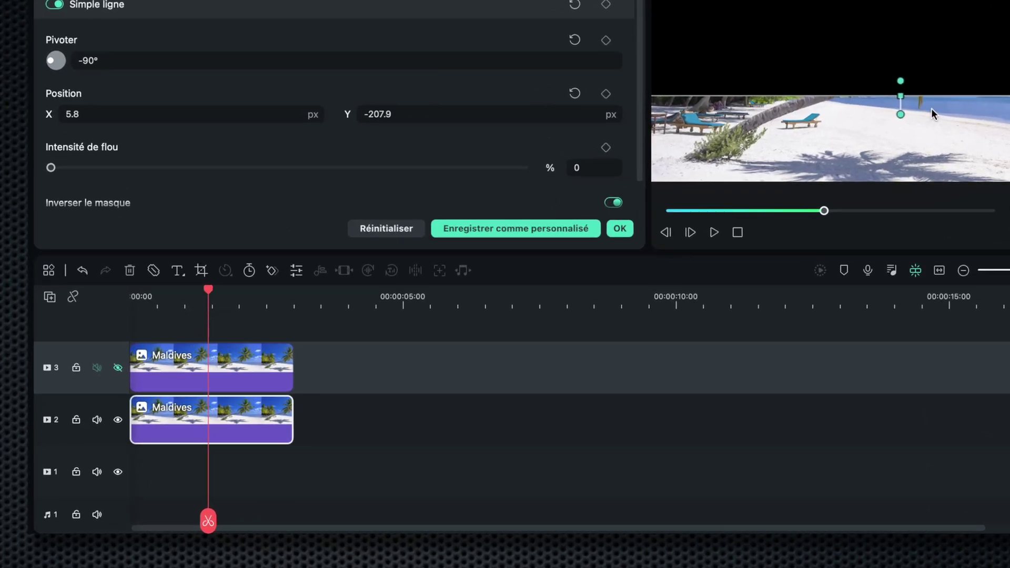
Hide track 2, show track 3, and mask its Maldives clip with a single line at -90°, about Y -213.7 px.
left_click(118, 420)
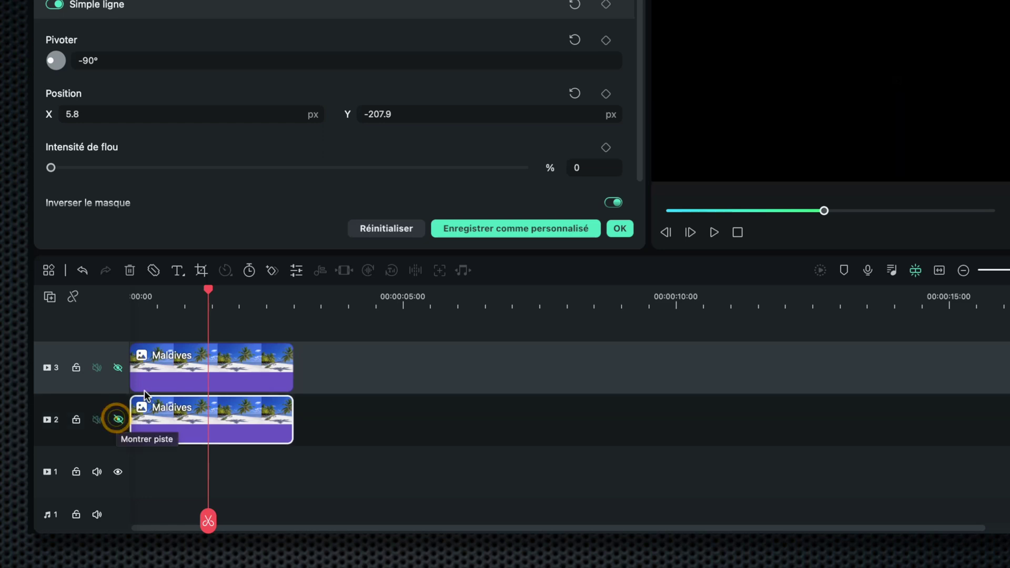
left_click(118, 367)
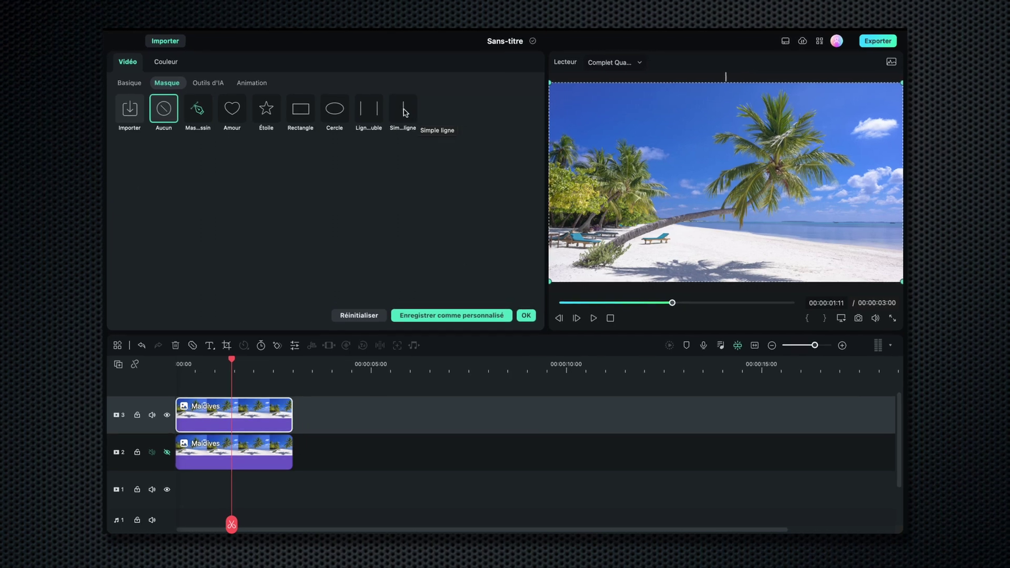
left_click(403, 109)
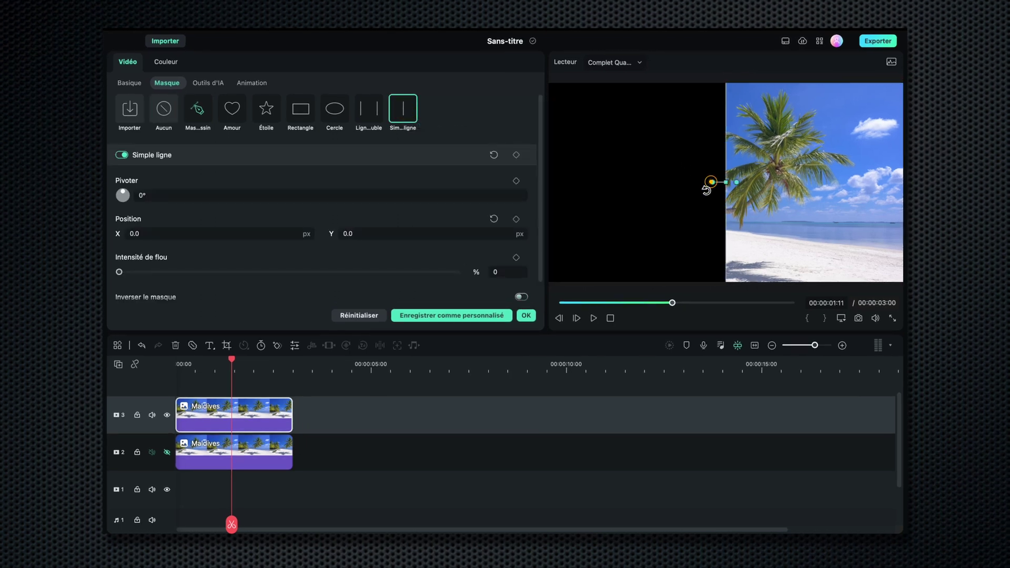
left_click_drag(707, 189, 724, 218)
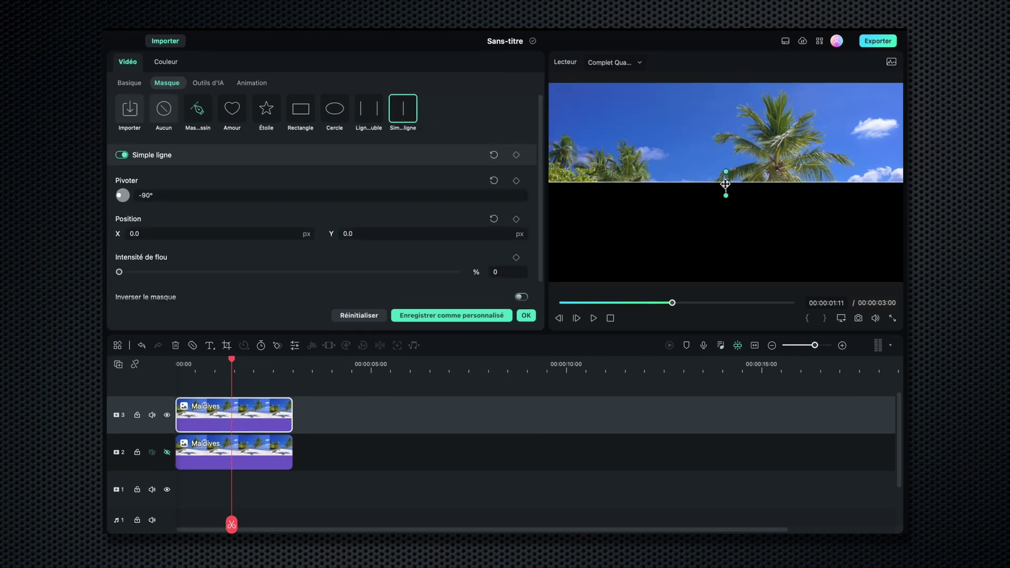
left_click_drag(726, 184, 724, 223)
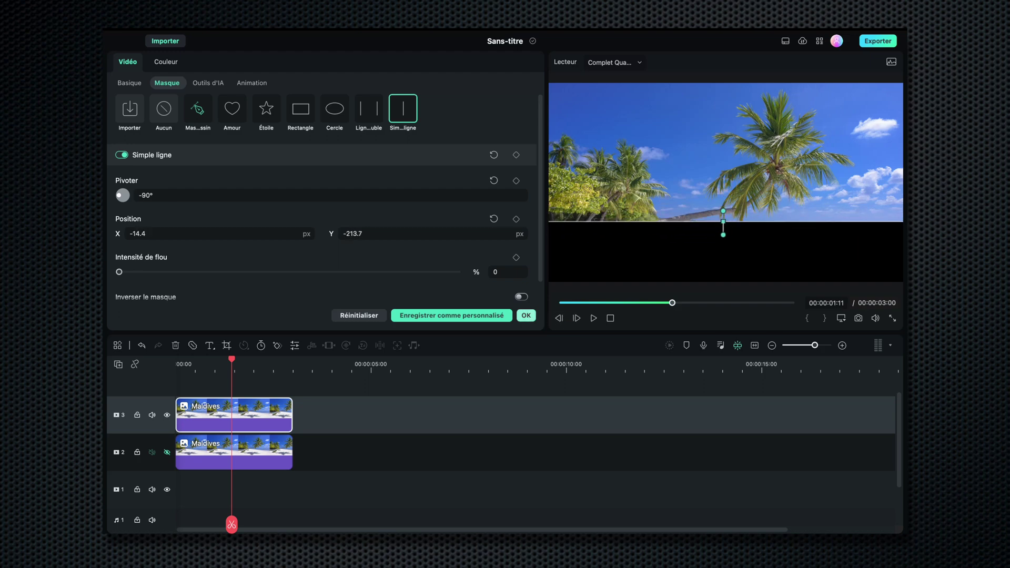
left_click(526, 316)
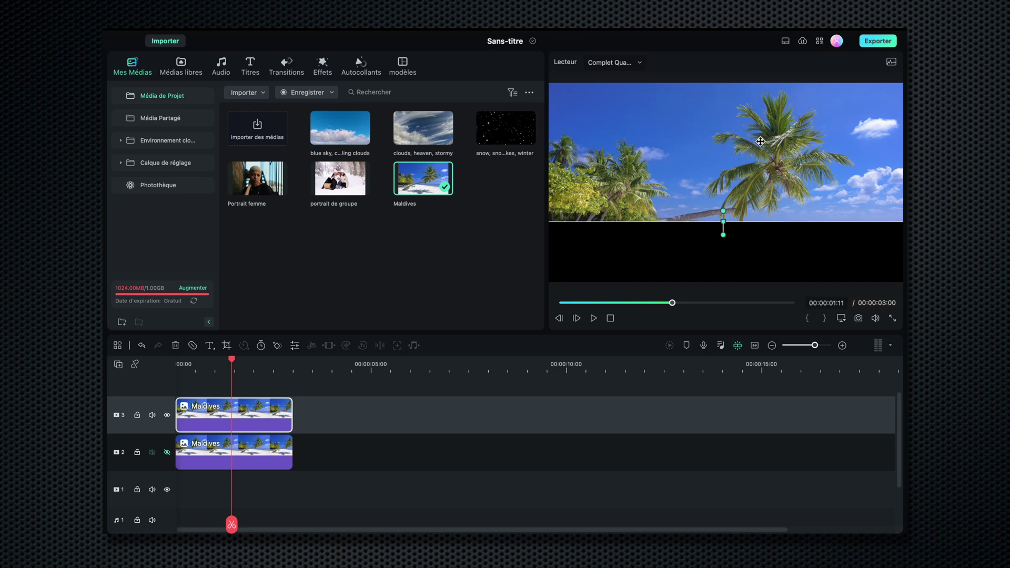
Key out the sky of the track 3 Maldives clip with Fond vert, sampling its blue, with Décalage 16 and Tolérance 55.
double_click(232, 414)
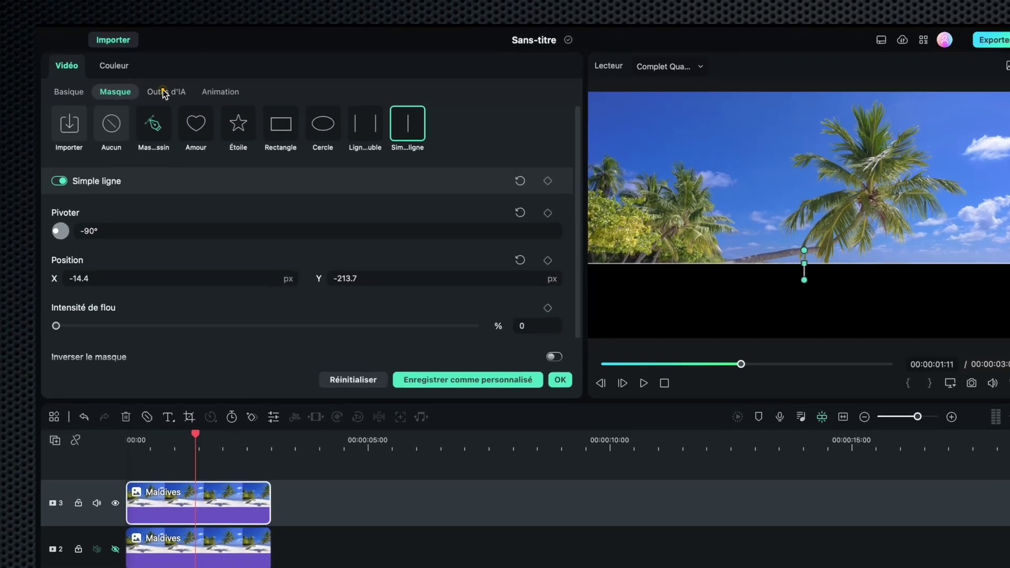
left_click(208, 83)
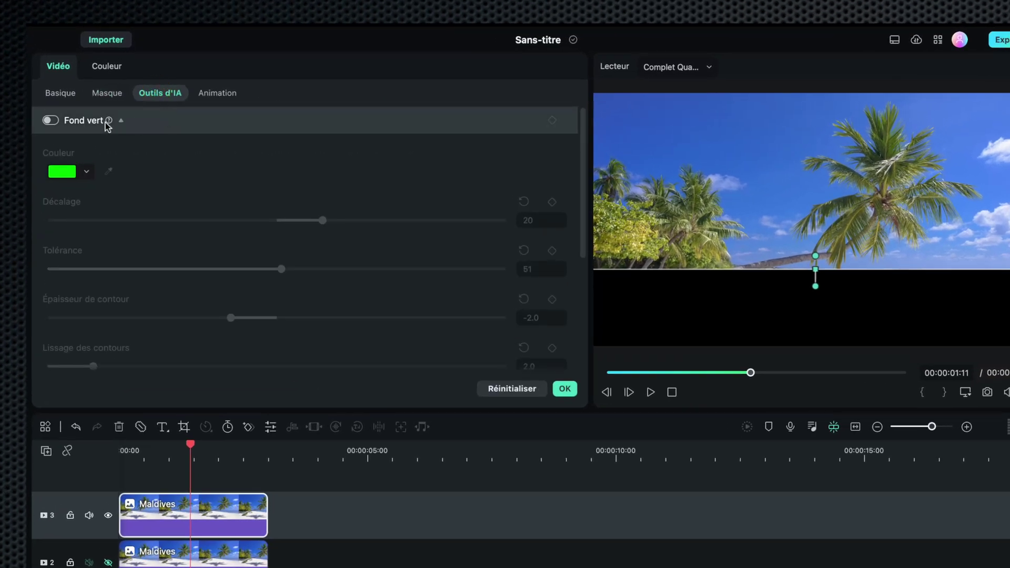
left_click(50, 120)
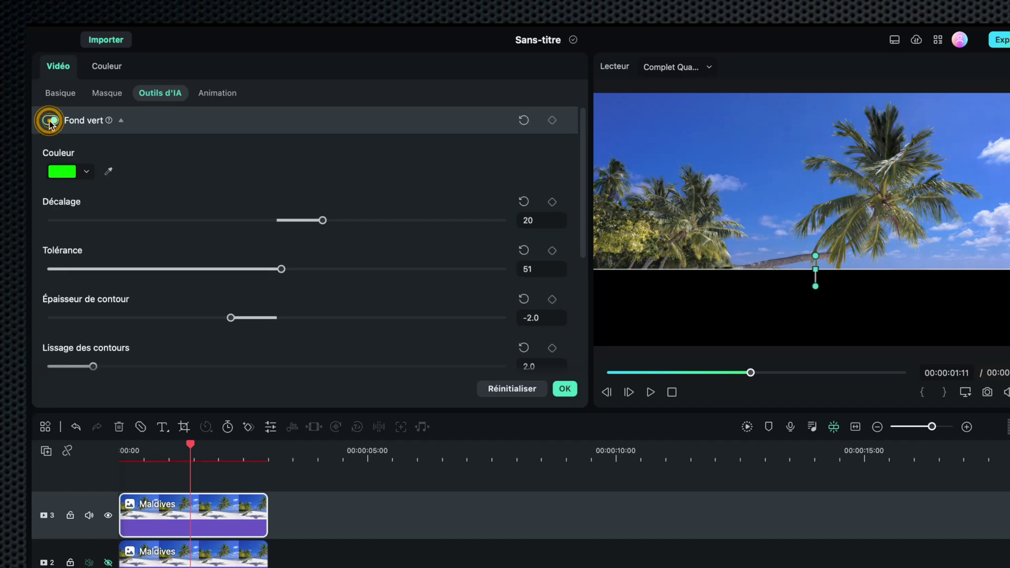
left_click(108, 173)
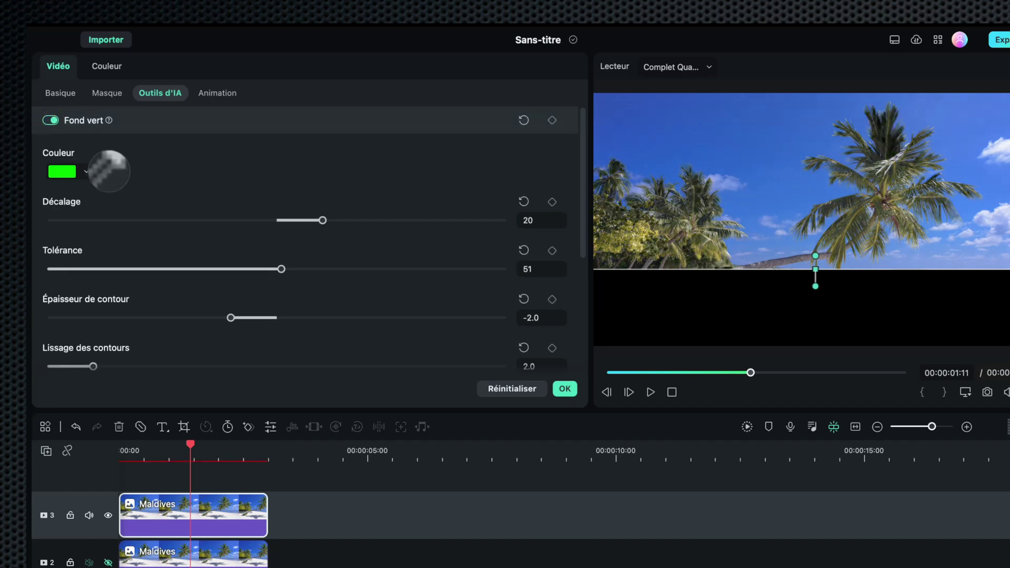
left_click(801, 140)
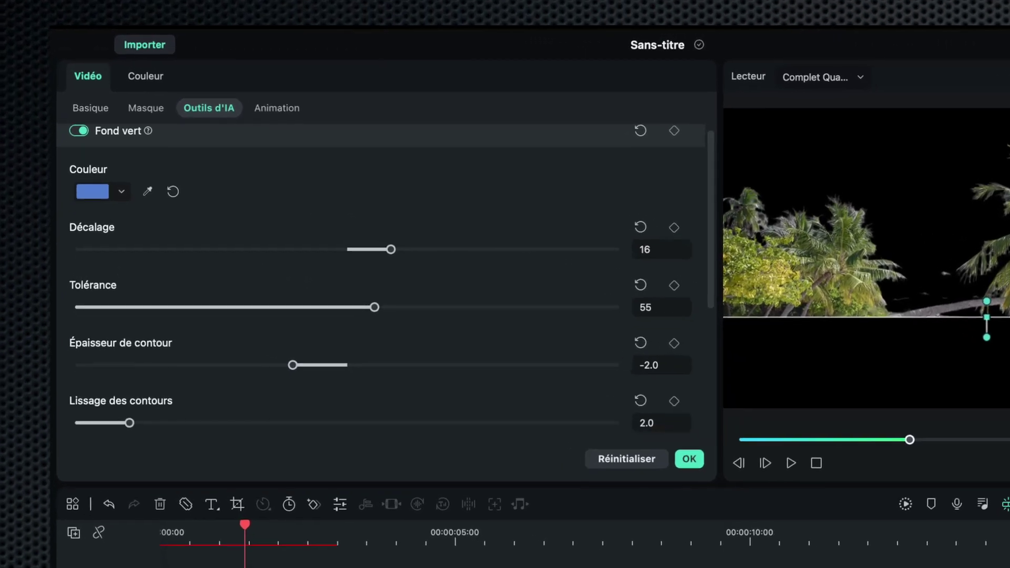
Enable Découpe intelligente on the track 3 clip and brush over the cloudy sky areas around the palm trees.
scroll(284, 203, "down", 2)
scroll(327, 293, "down", 5)
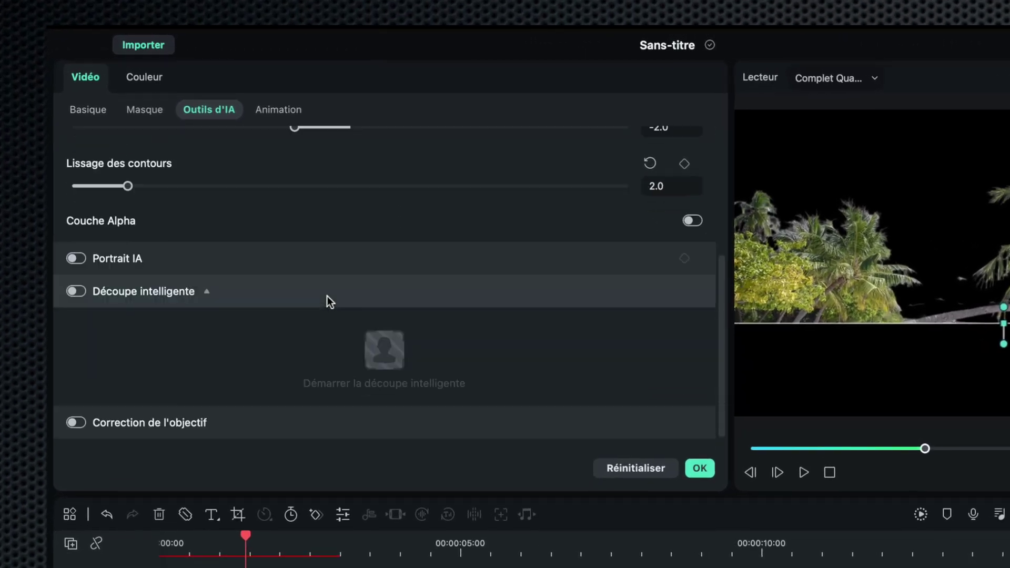
left_click(74, 292)
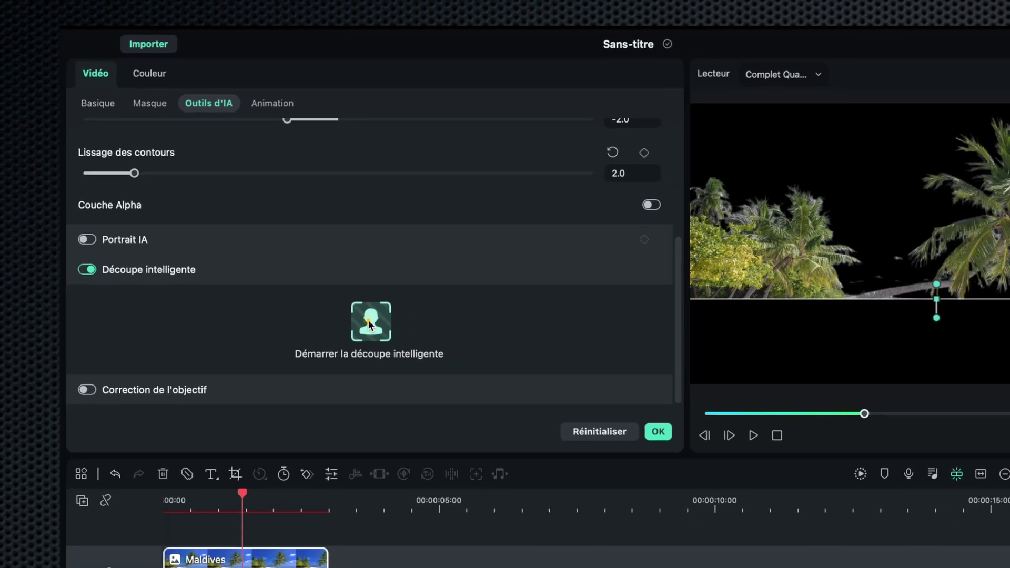
left_click(384, 348)
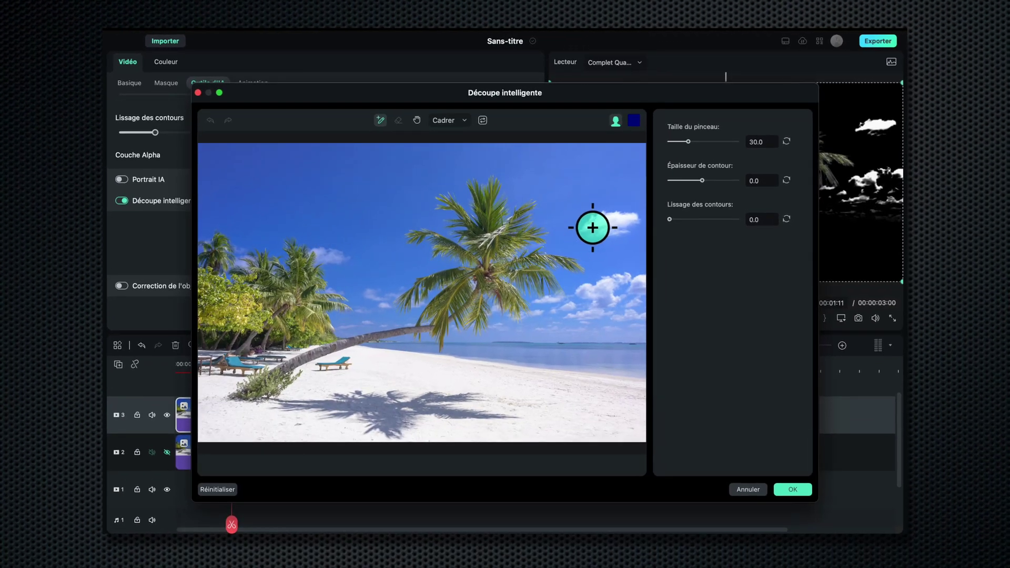
mouse_move(579, 216)
left_mouse_down()
mouse_move(615, 228)
mouse_move(641, 342)
mouse_move(600, 316)
left_mouse_up()
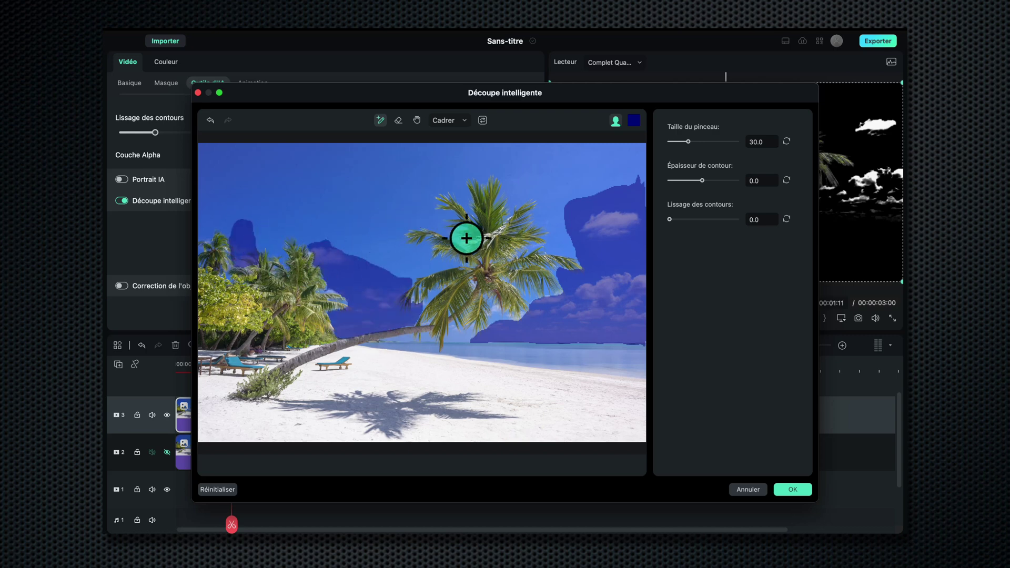
Invert the smart cutout mask so the brushed sky is removed, apply it, and make video track 2 visible again.
left_click(615, 122)
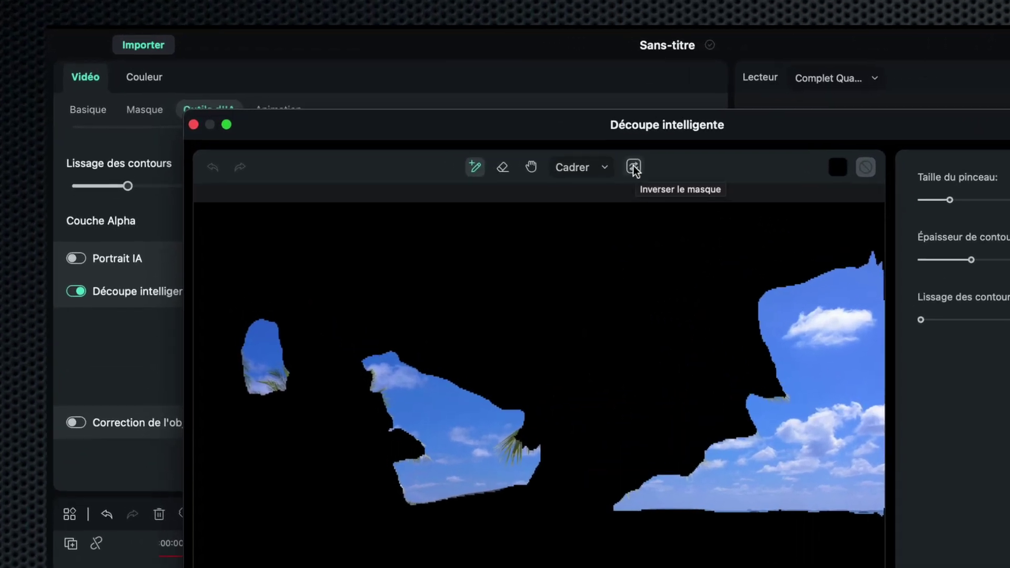
left_click(633, 166)
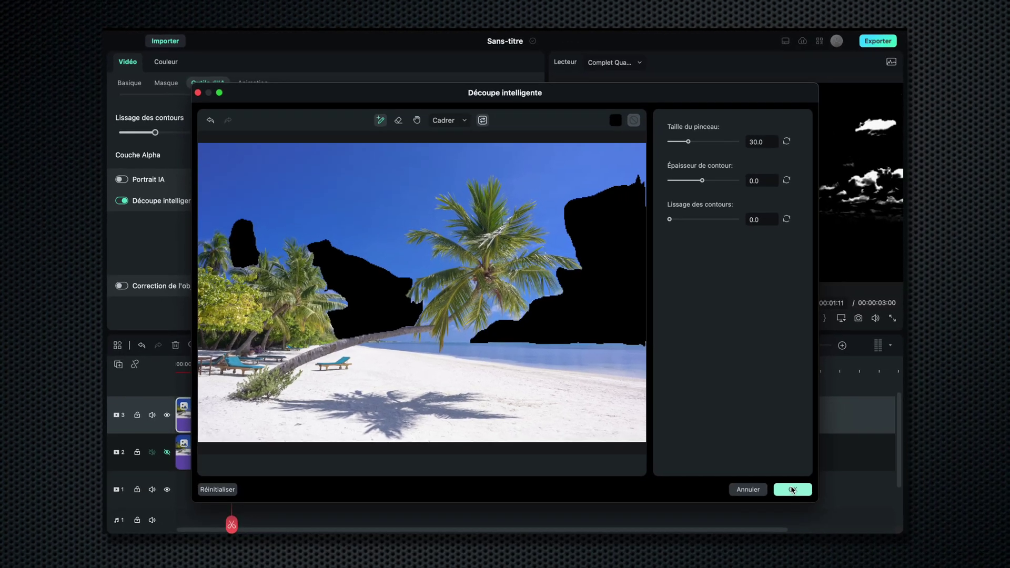
left_click(793, 490)
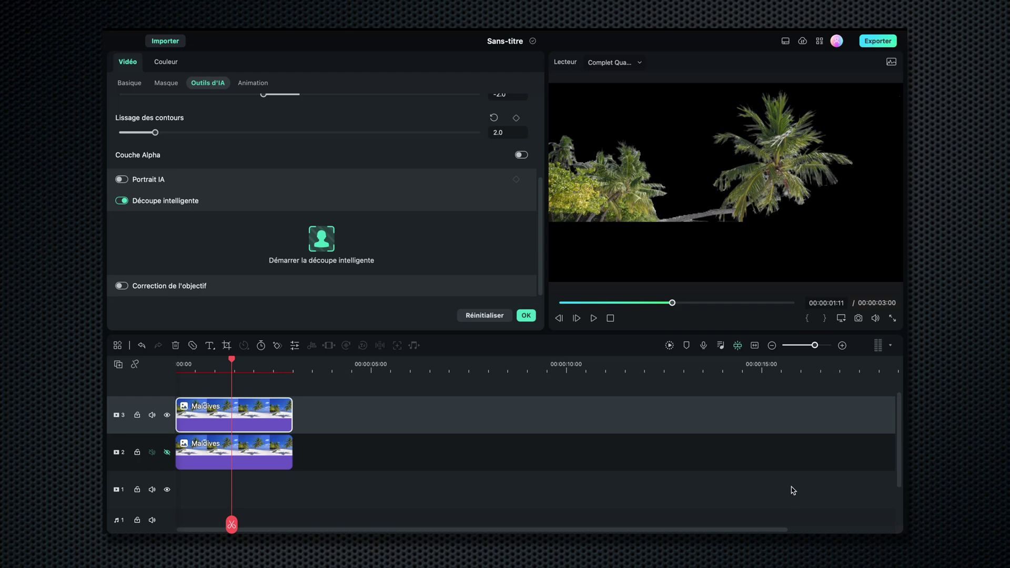
left_click(527, 316)
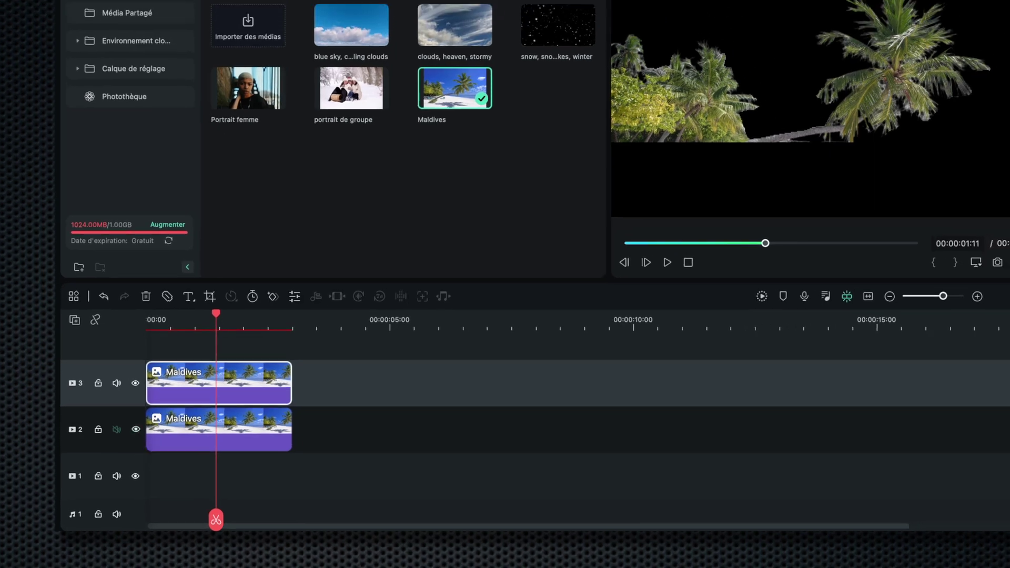
left_click(124, 421)
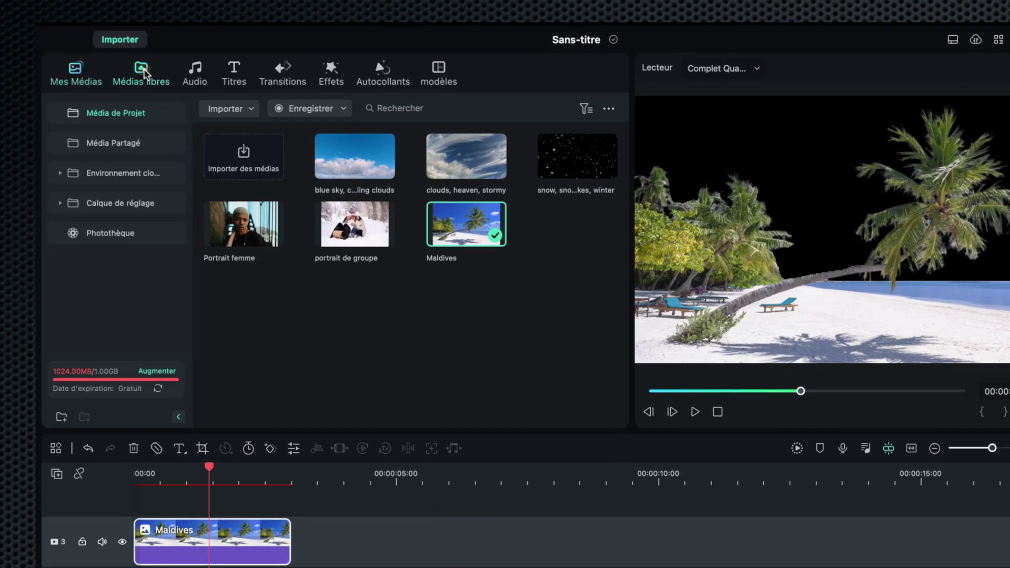
Search the free stock media library for "cloud sky" videos.
left_click(168, 69)
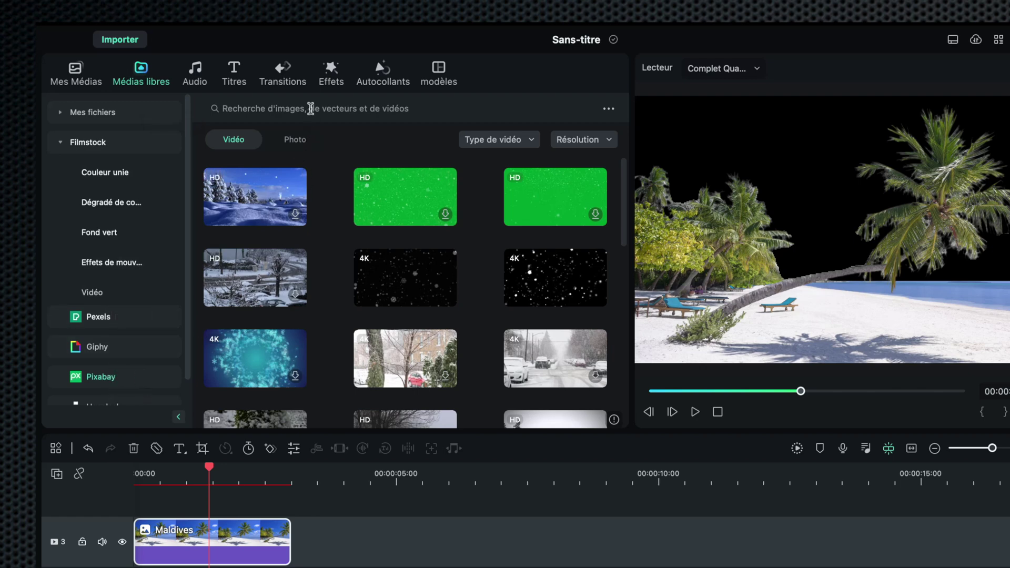
left_click(311, 108)
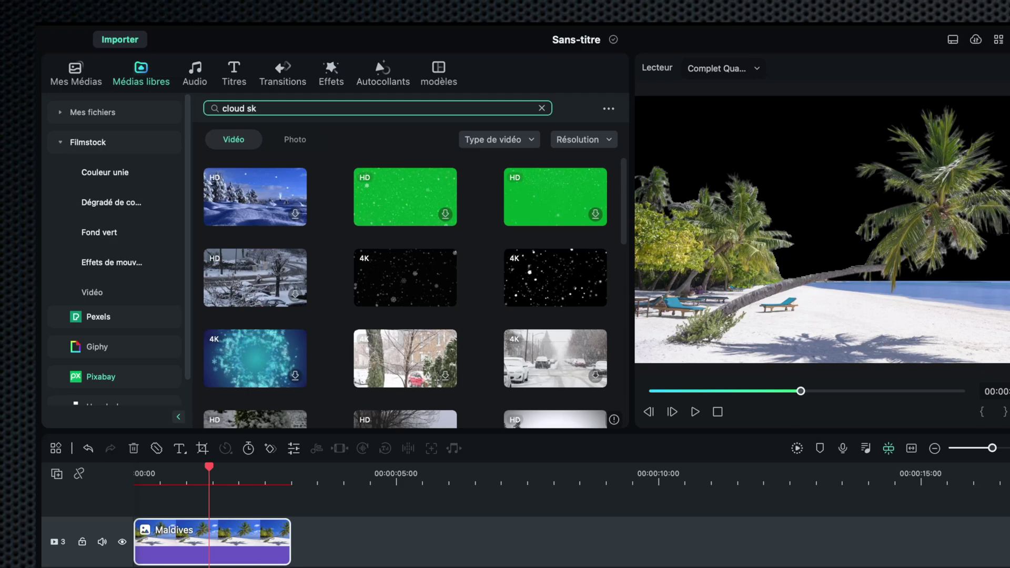
type("cloud sky")
key("Return")
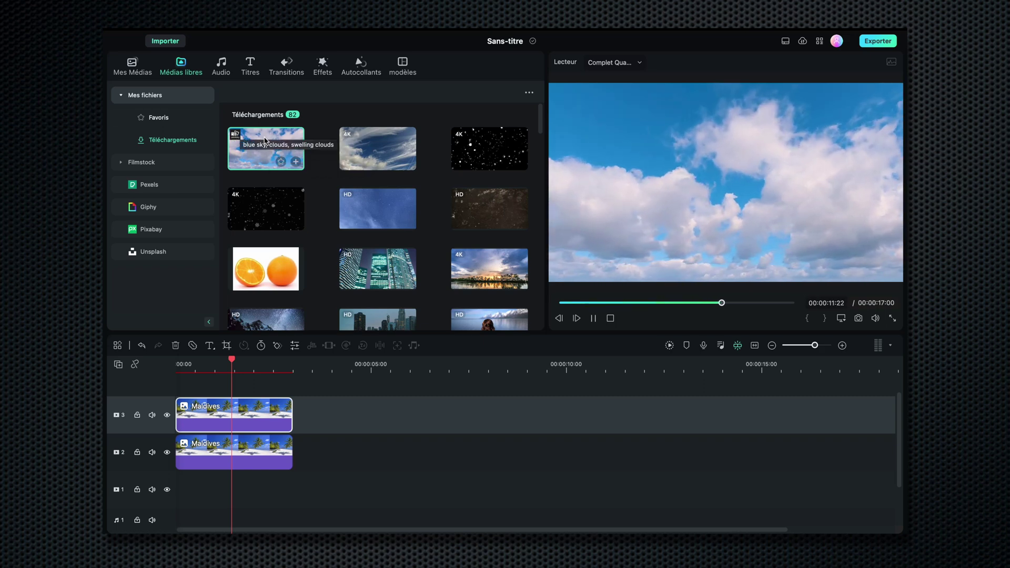
Place the project's blue sky clouds video at the start of video track 1 and check the replaced sky.
left_click(149, 68)
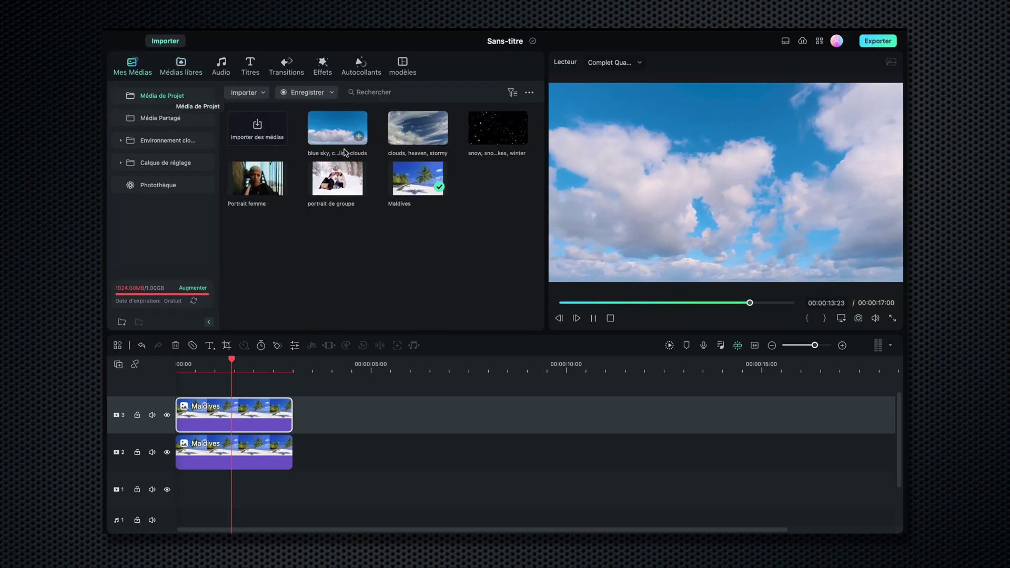
left_click(326, 127)
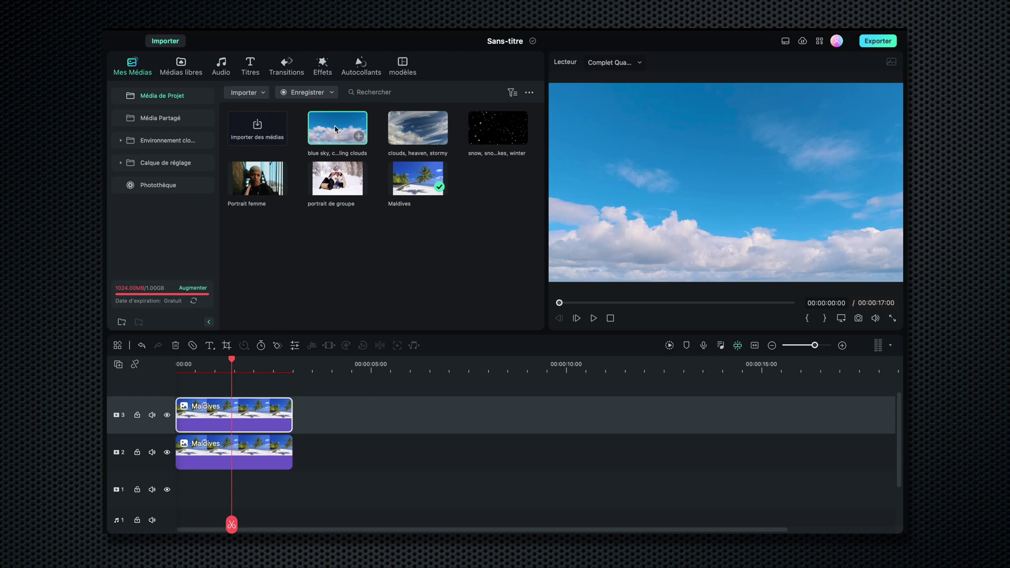
left_click_drag(288, 309, 242, 470)
mouse_move(212, 368)
left_mouse_down()
mouse_move(203, 368)
mouse_move(277, 370)
mouse_move(200, 375)
left_mouse_up()
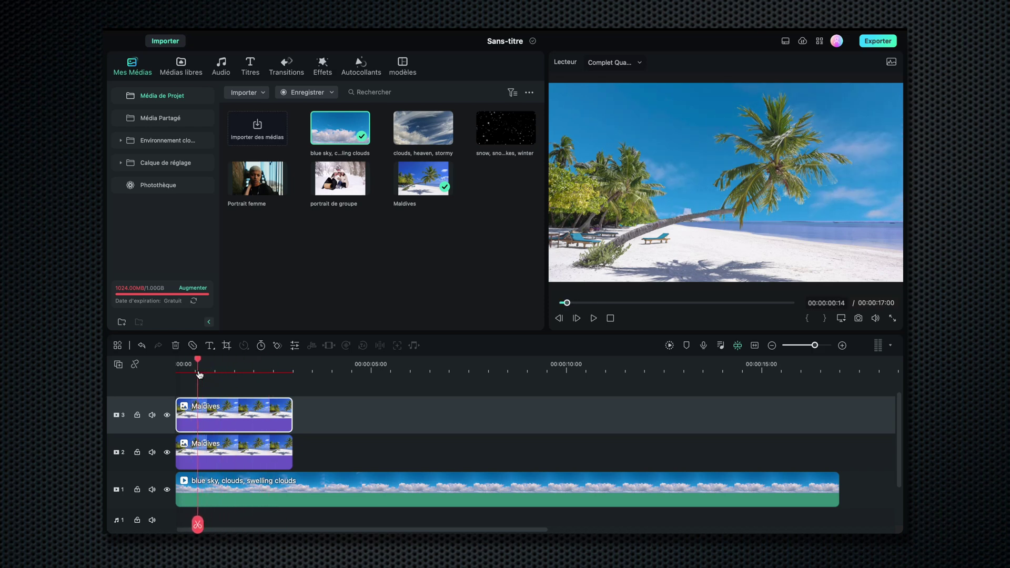
Set the sky video's vertical position to 314 px so its clouds meet the horizon, and play the result.
double_click(211, 490)
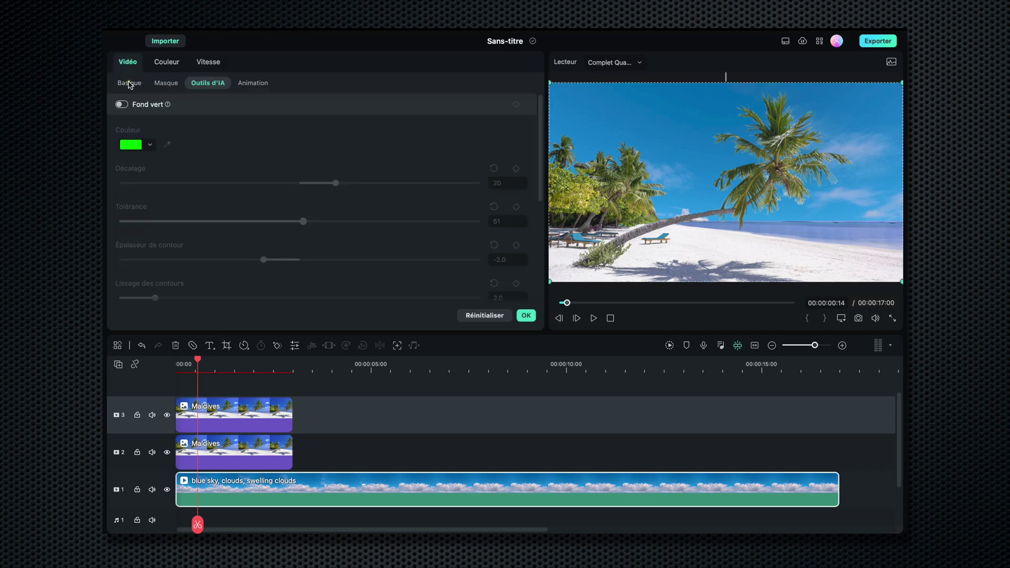
left_click(129, 83)
scroll(180, 172, "up", 5)
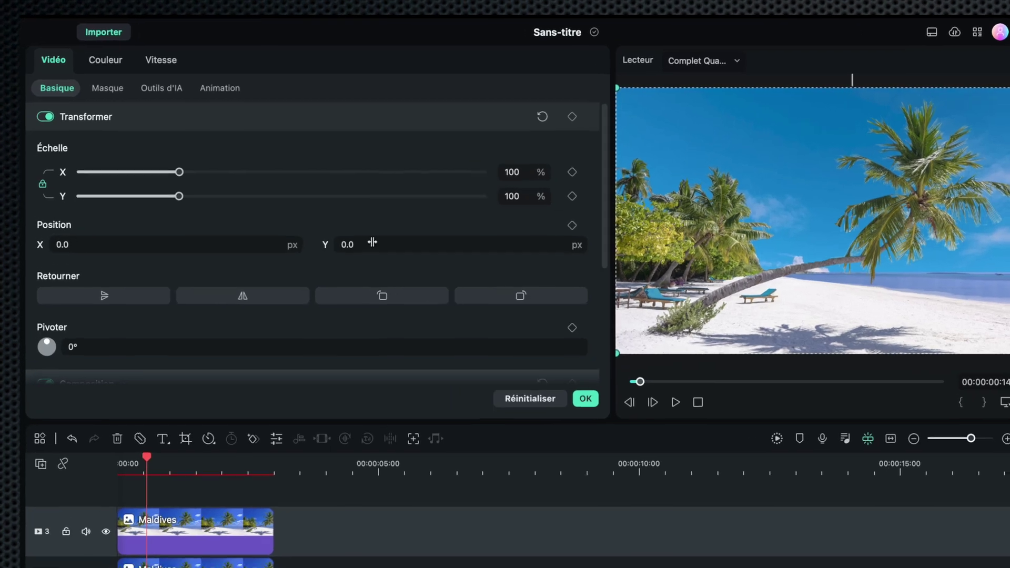
left_click_drag(366, 200, 349, 175)
left_click_drag(349, 216, 544, 217)
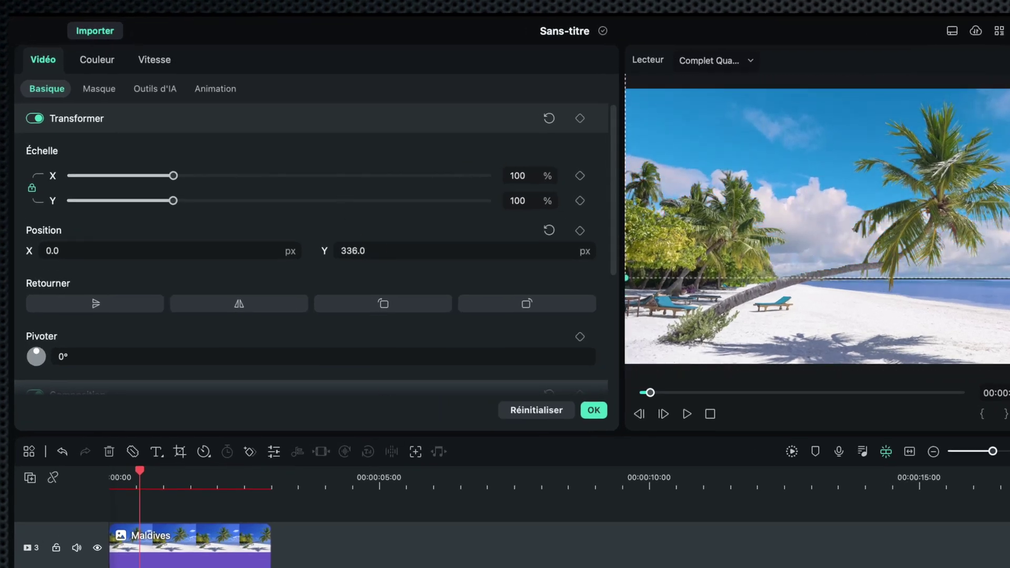
left_click_drag(602, 558, 592, 559)
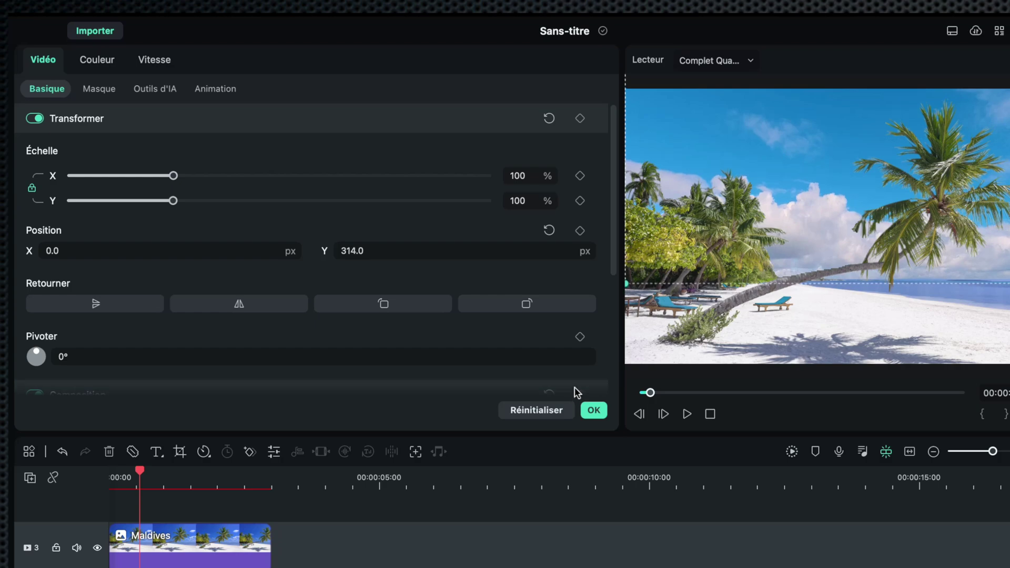
left_click(594, 410)
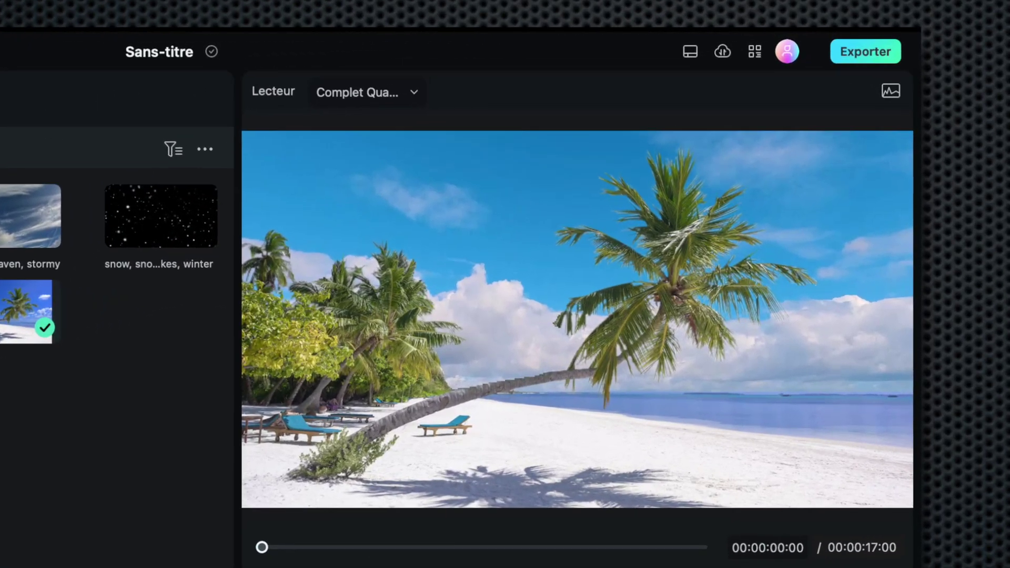
key("space")
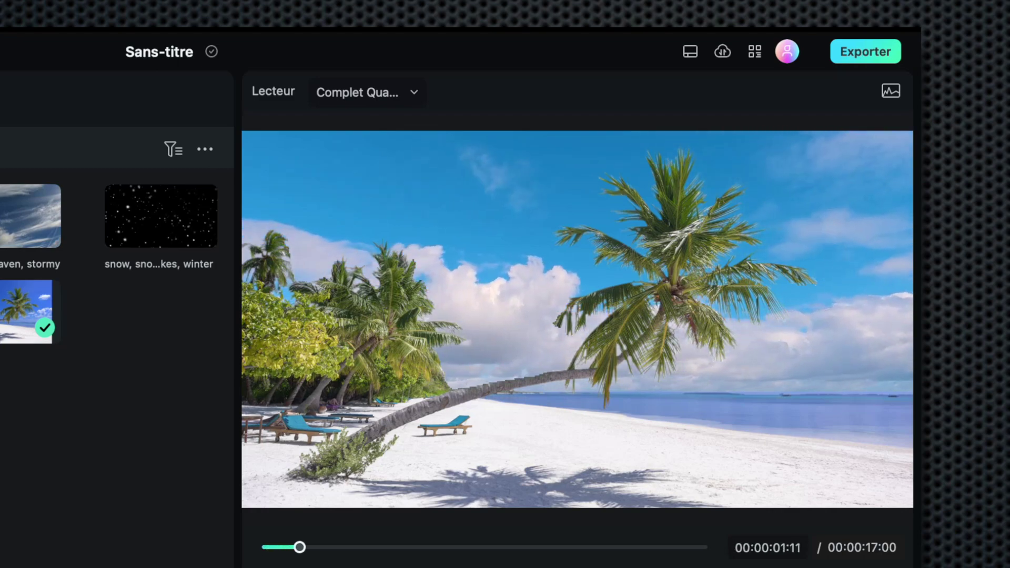